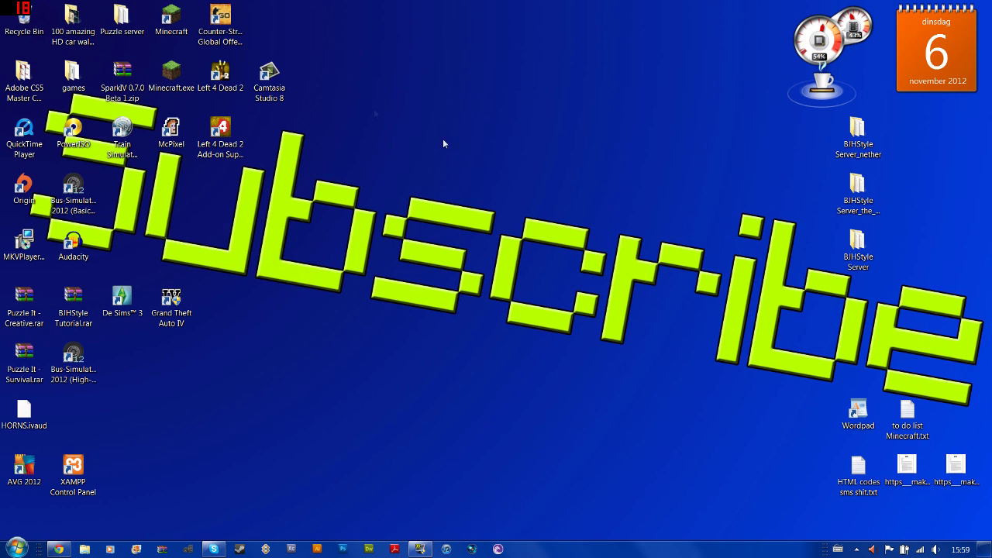
Restore Chrome and follow the OptiFine 1.4.2 HD A7 Ultra download link.
left_click(59, 547)
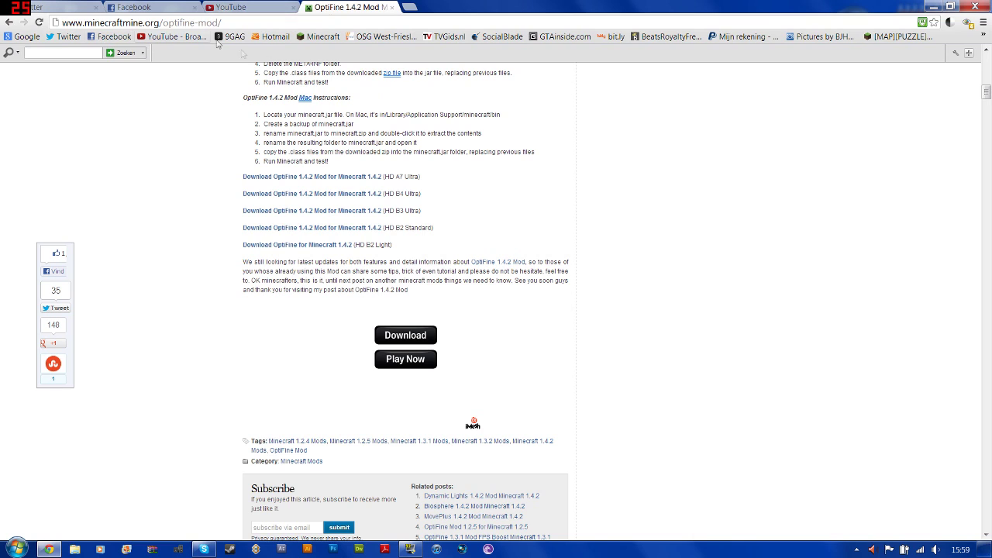
mouse_move(404, 247)
left_mouse_down()
mouse_move(403, 263)
mouse_move(243, 177)
mouse_move(244, 194)
mouse_move(370, 245)
left_mouse_up()
left_click(395, 239)
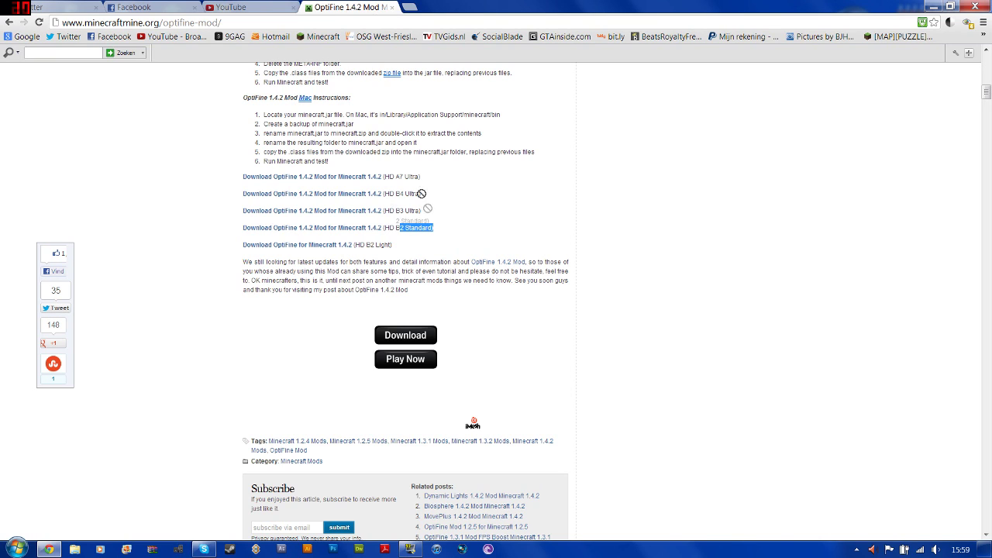
left_click(416, 186)
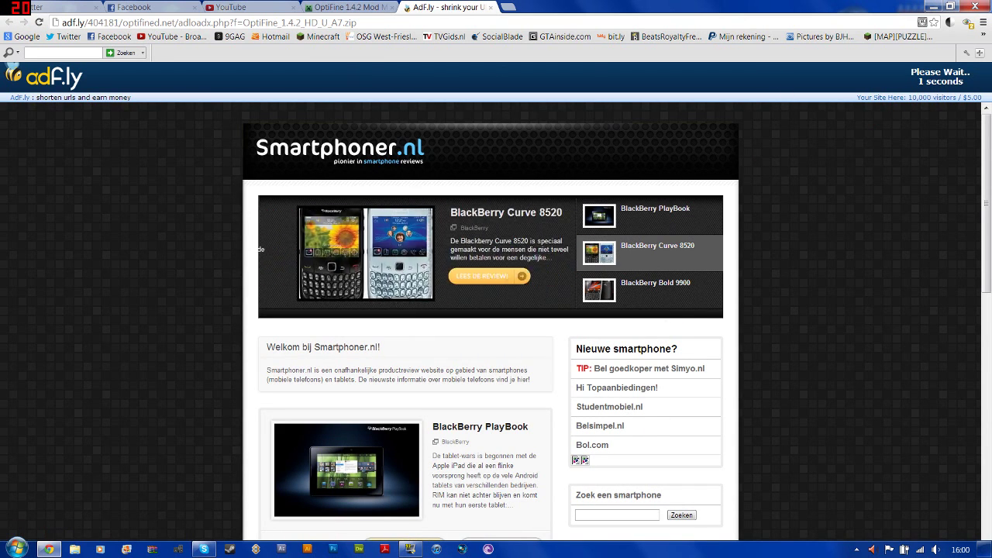
Skip the ad, download OptiFine_1.4.2_HD_U_A7.zip, and close the download and mod tabs.
left_click(950, 78)
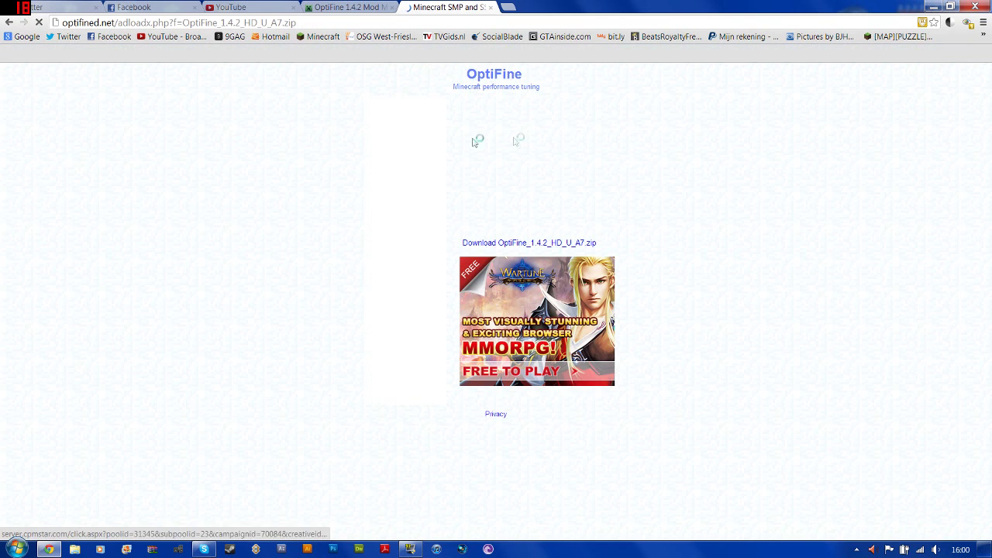
left_click(530, 243)
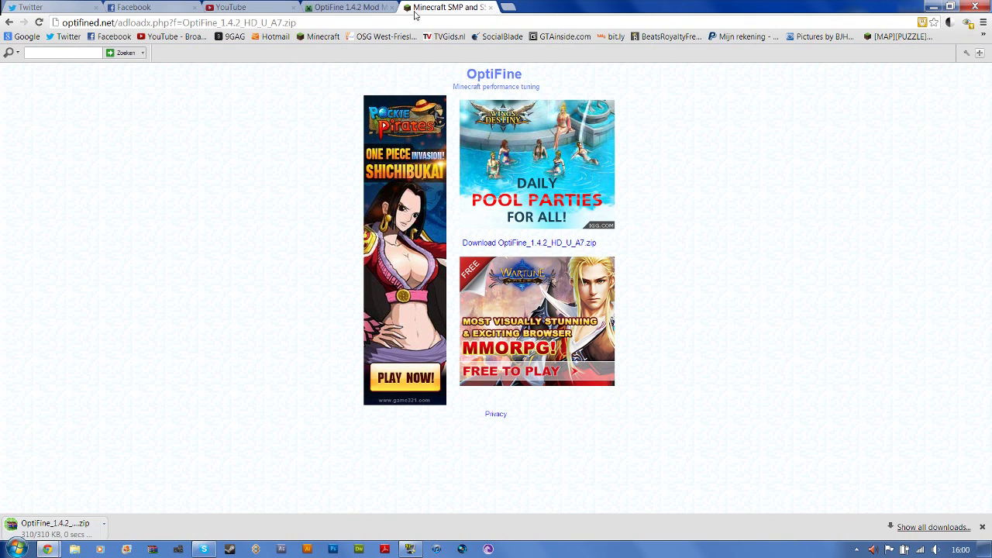
key("ctrl+w")
left_click(390, 7)
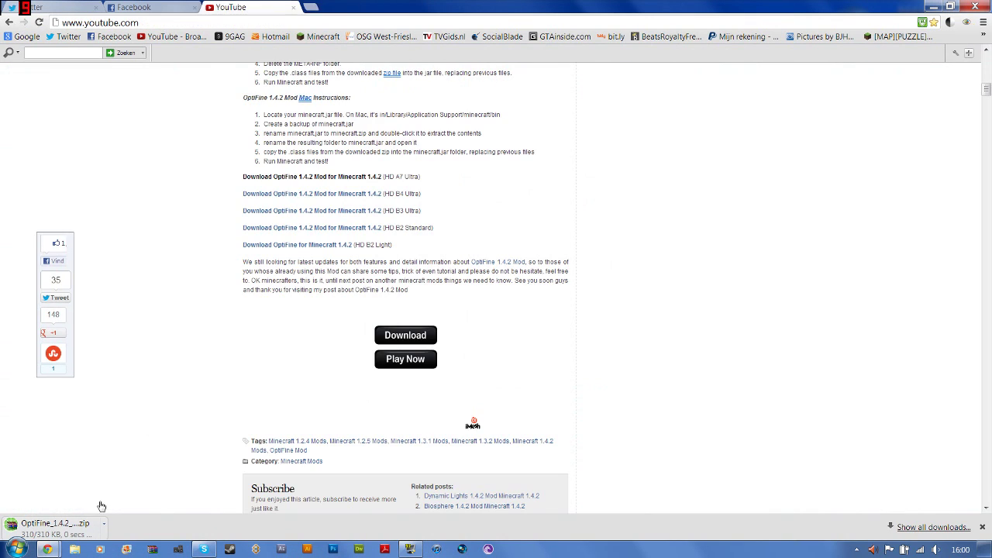
Open OptiFine_1.4.2_HD_U_A7.zip in WinRAR, minimizing both browsers and dismissing the license reminder.
left_click(42, 529)
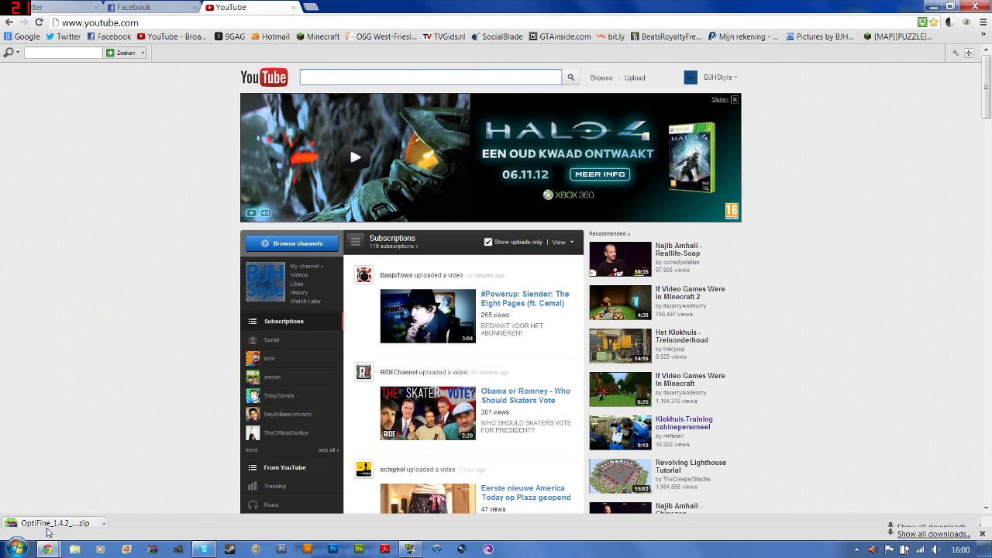
left_click(930, 5)
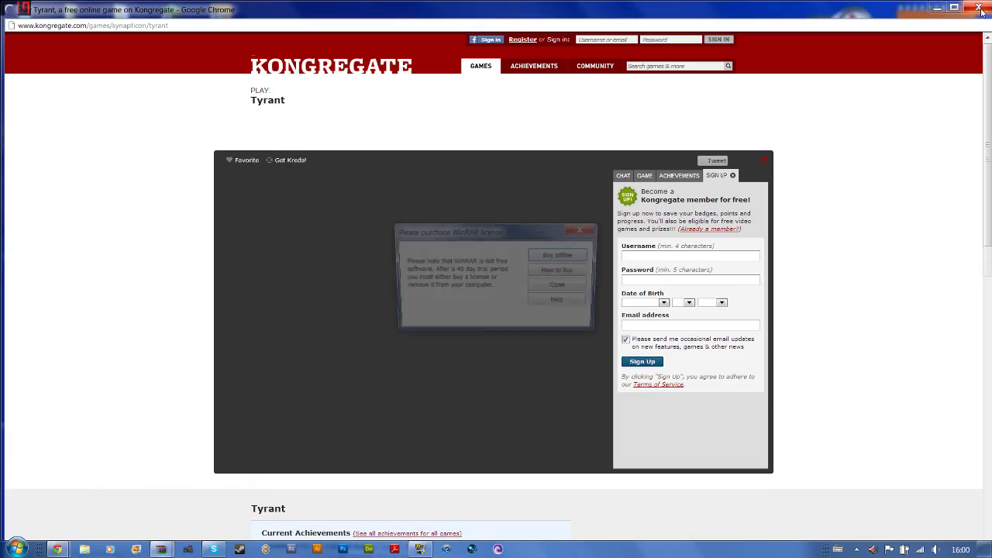
left_click(937, 7)
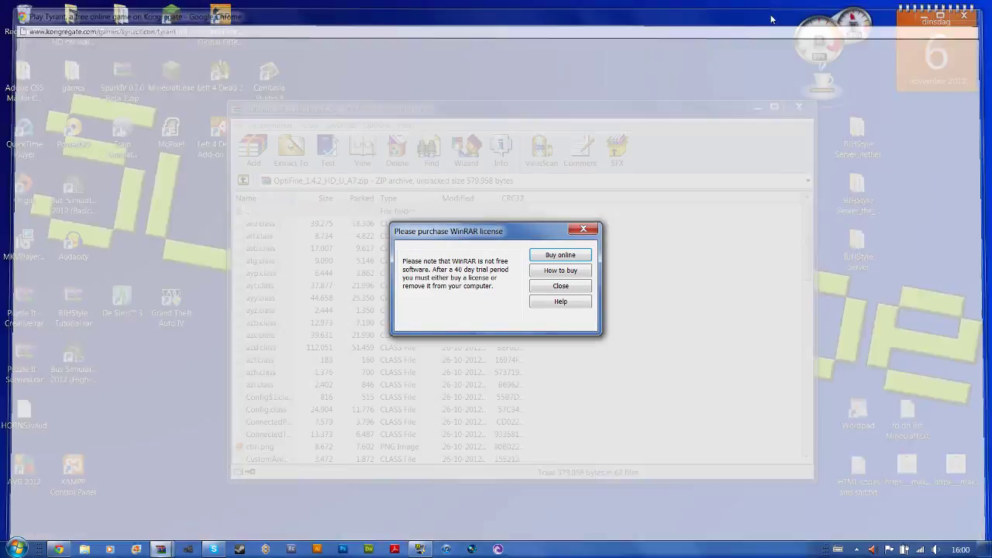
left_click(584, 230)
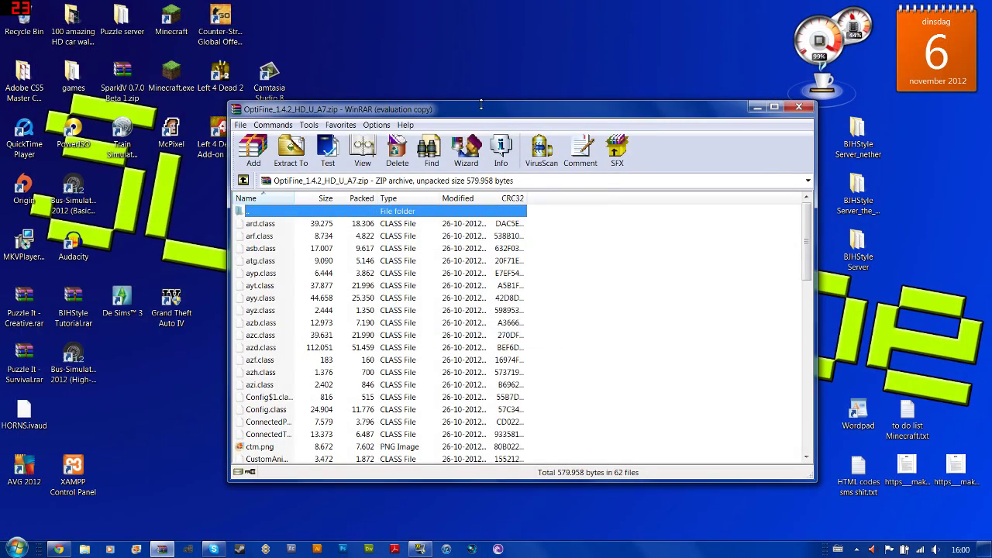
left_click_drag(481, 103, 480, 92)
mouse_move(807, 233)
left_mouse_down()
mouse_move(833, 465)
mouse_move(825, 189)
left_mouse_up()
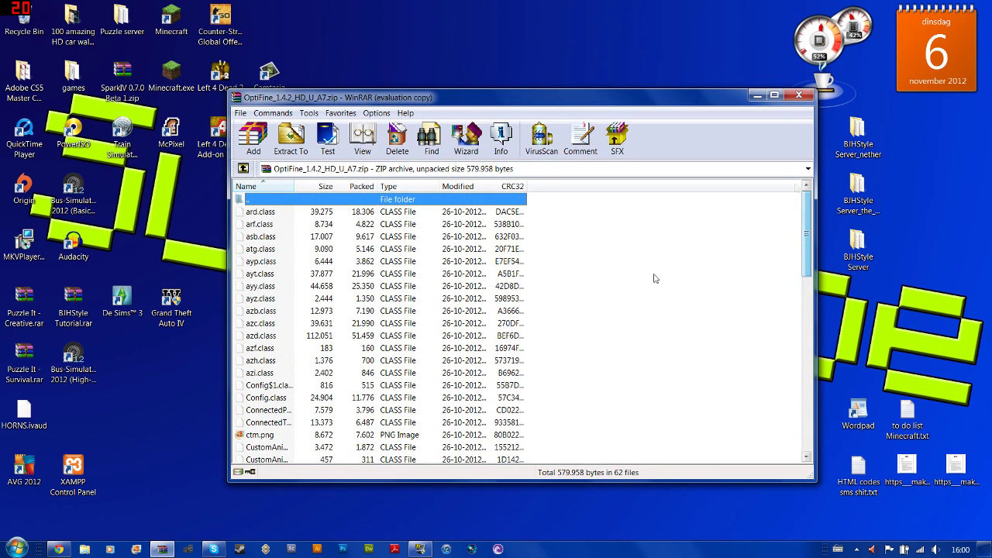
Search %appdata% from the Start menu to open the AppData Roaming folder.
left_click(17, 548)
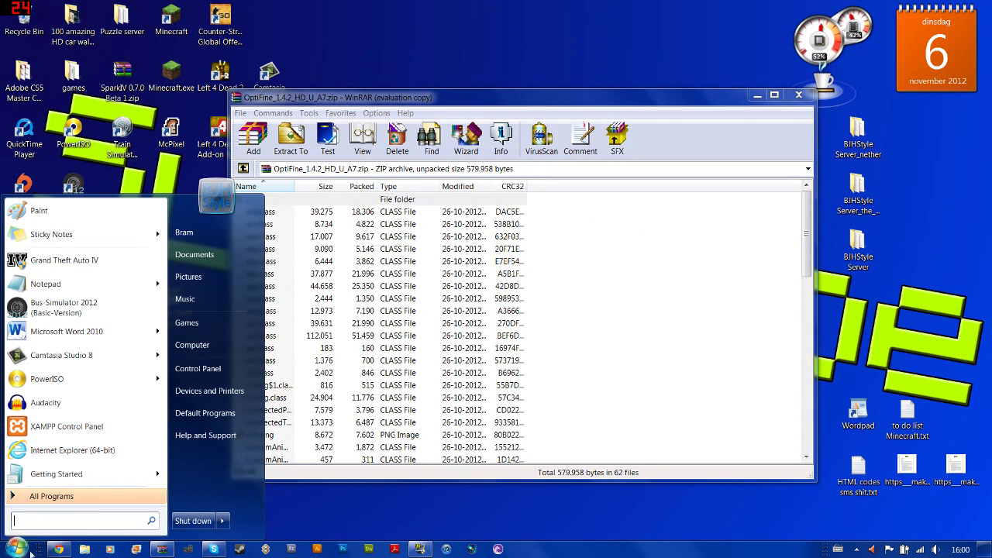
type("%")
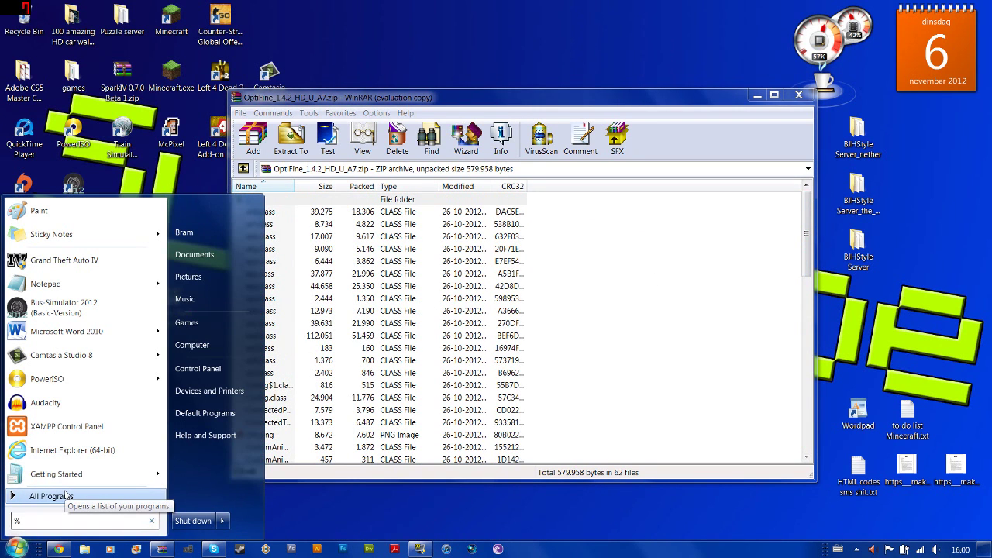
left_click(66, 497)
type("appdata%")
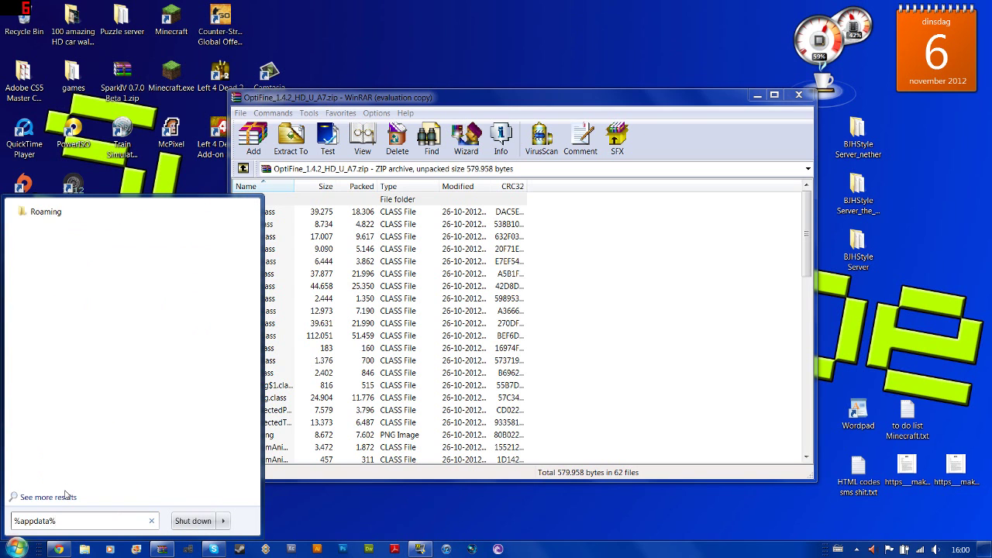
key("Return")
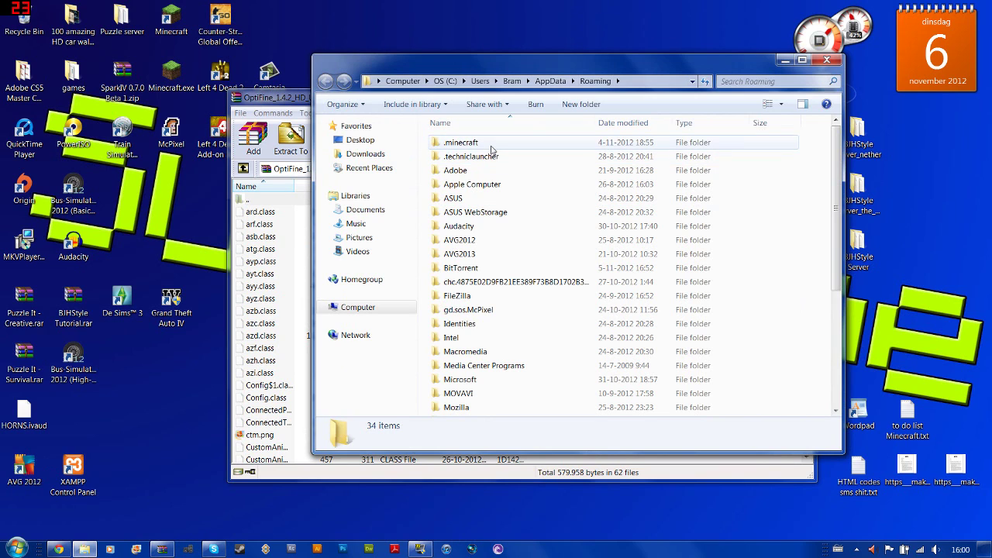
Browse into .minecraft\bin and open minecraft.jar as an archive in WinRAR.
double_click(489, 144)
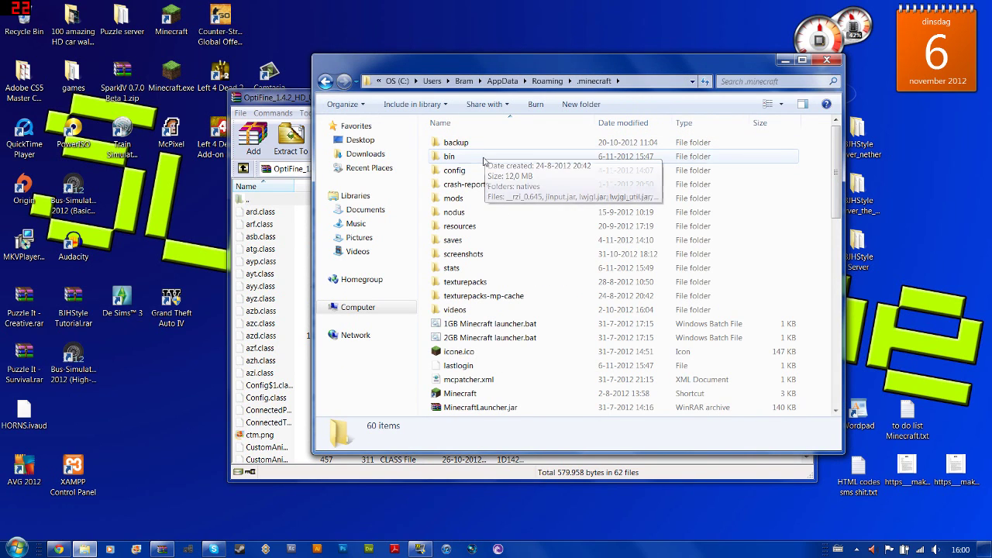
double_click(480, 158)
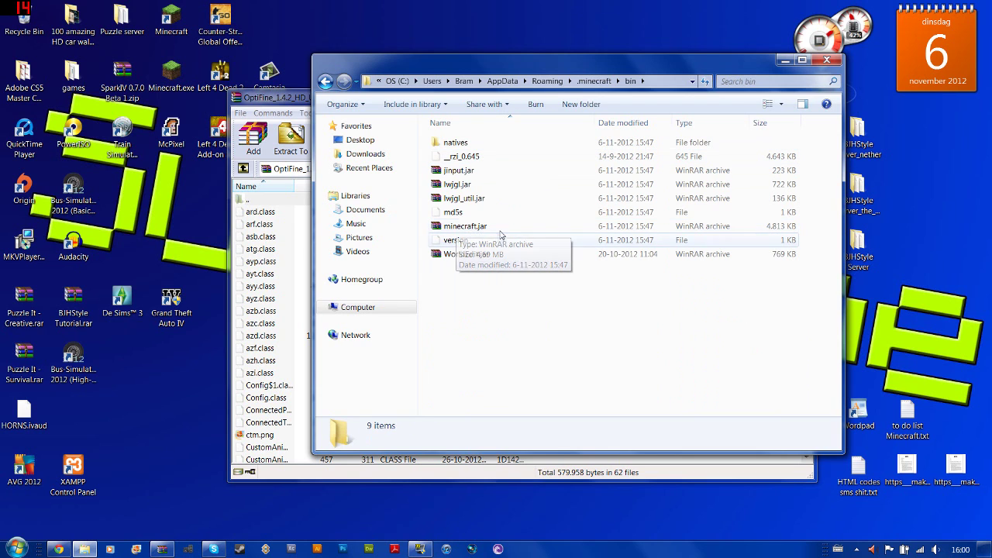
double_click(503, 231)
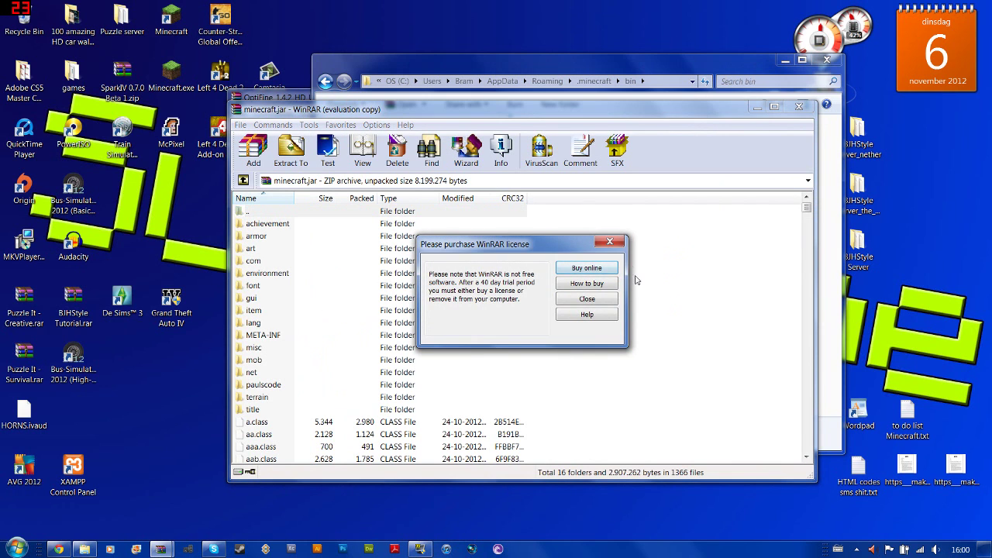
Delete the META-INF folder from minecraft.jar and move its window aside.
left_click(587, 300)
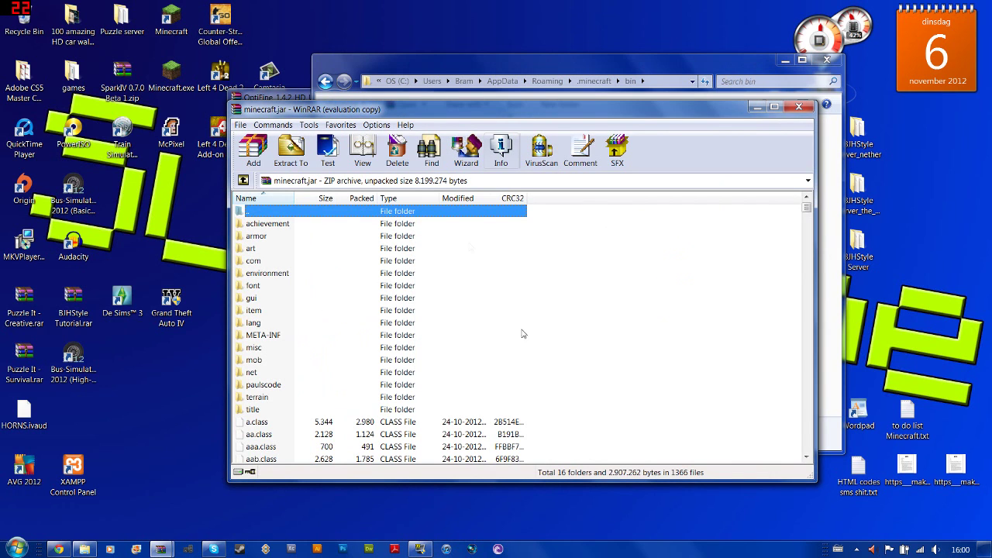
left_click(273, 336)
key("Delete")
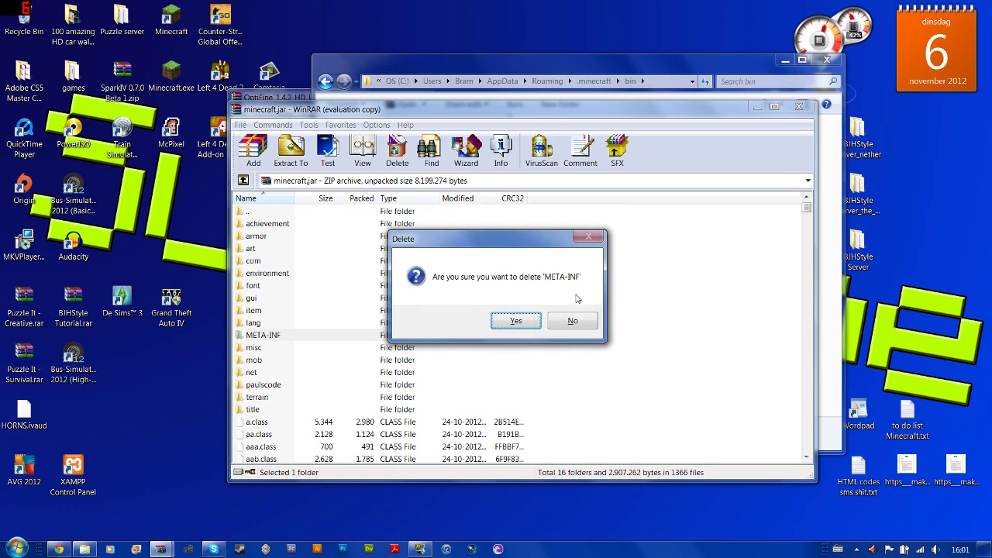
left_click(516, 321)
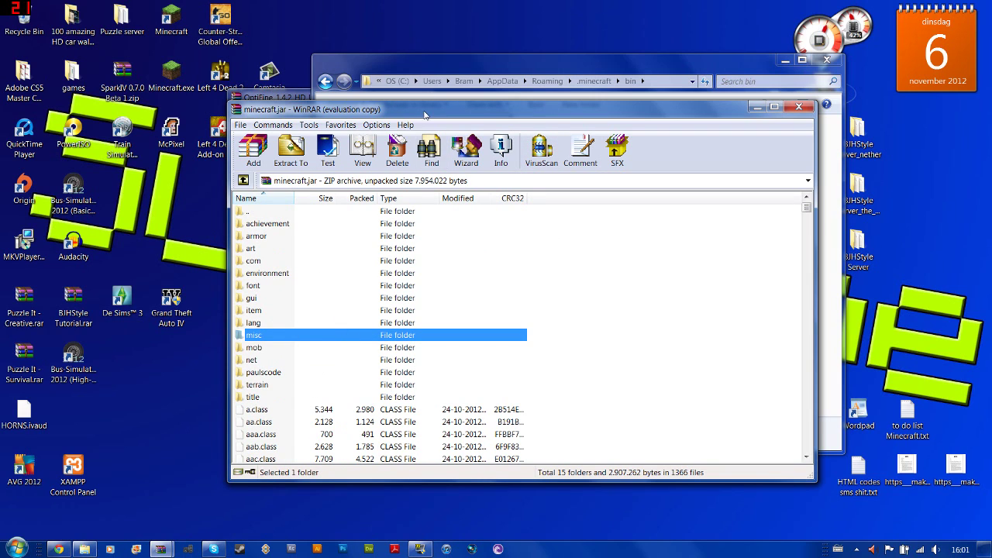
left_click_drag(427, 110, 607, 92)
Place both WinRAR windows side by side and select all OptiFine files except the parent entry.
left_click_drag(272, 97, 42, 89)
left_click_drag(601, 96, 608, 94)
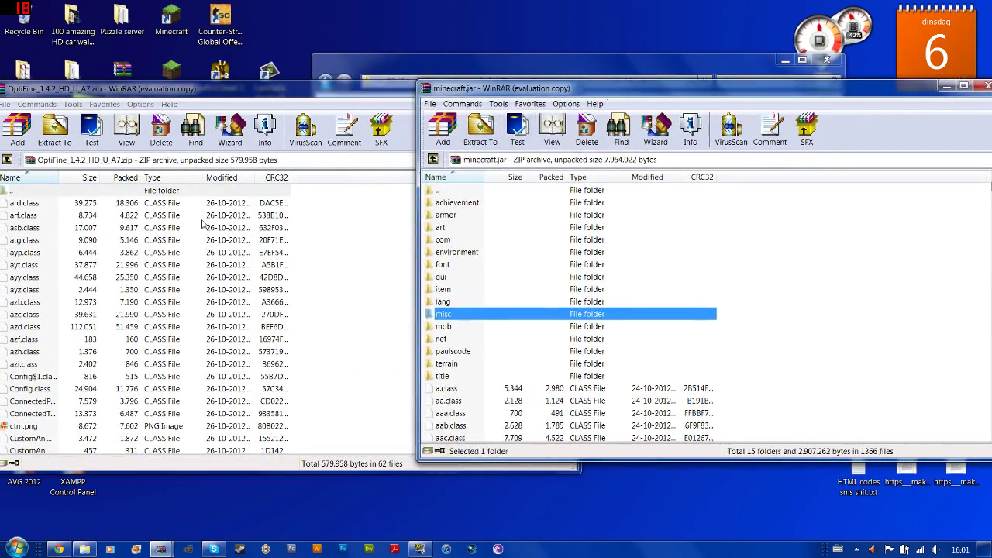
left_click(130, 215)
left_click(68, 203)
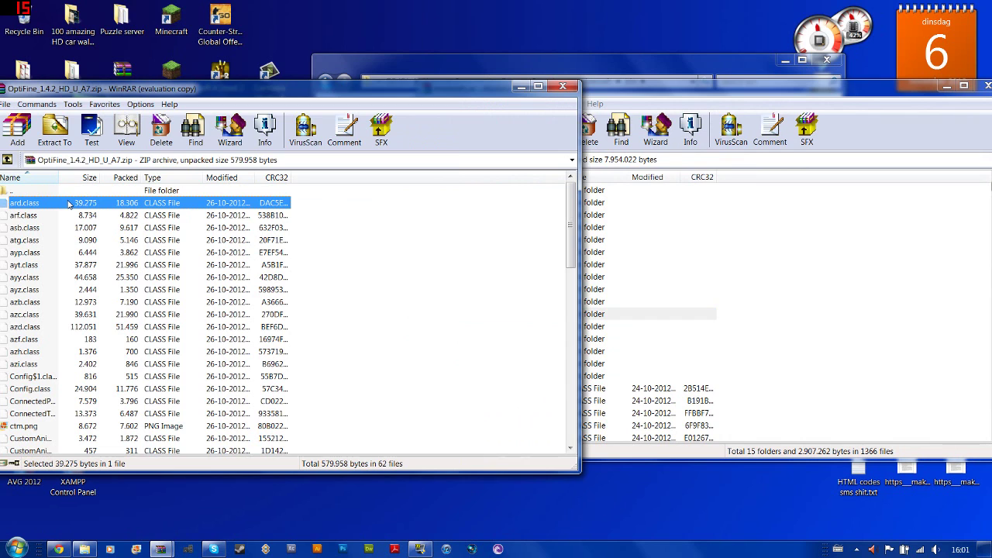
key("ctrl+a")
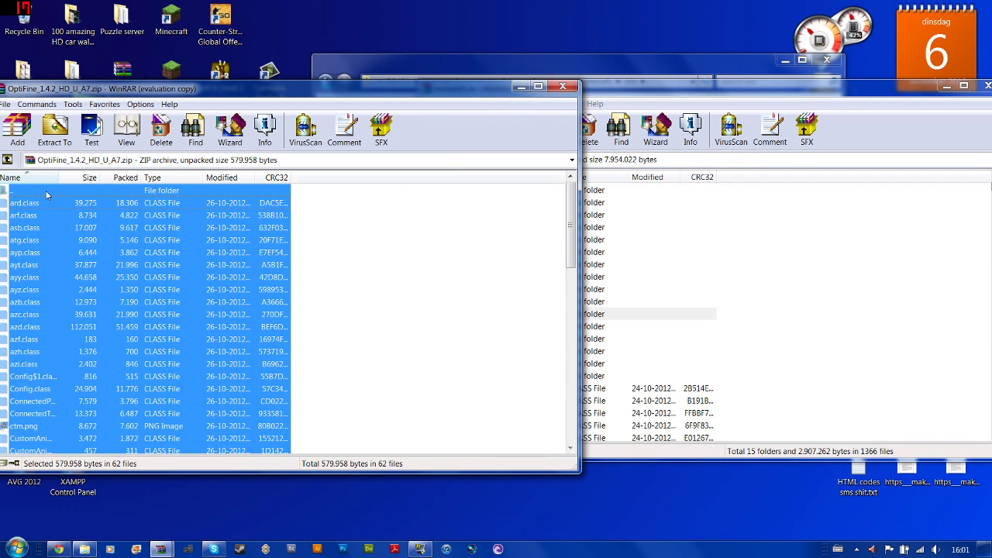
left_click(47, 194, "ctrl")
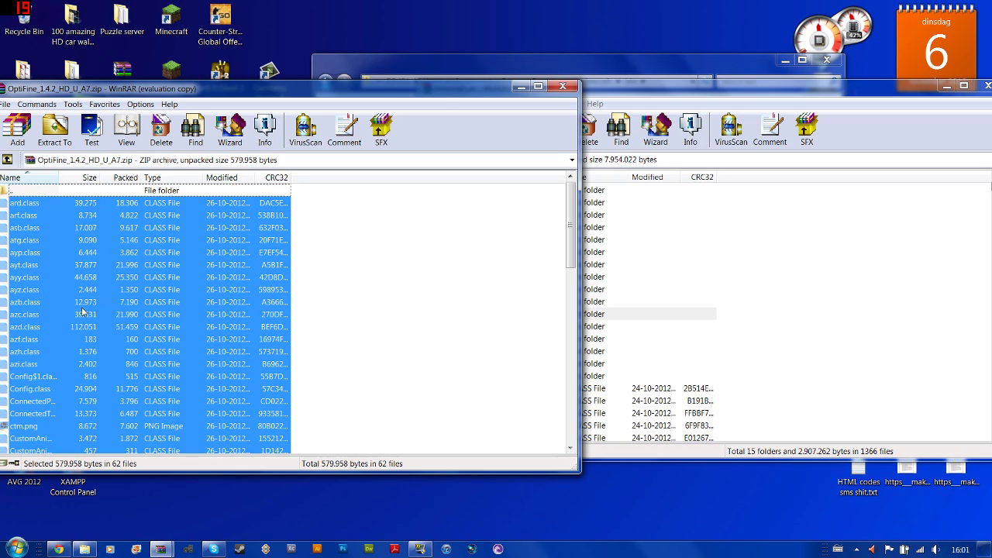
Drag the OptiFine files into minecraft.jar and confirm Add and replace.
left_click_drag(86, 318, 110, 314)
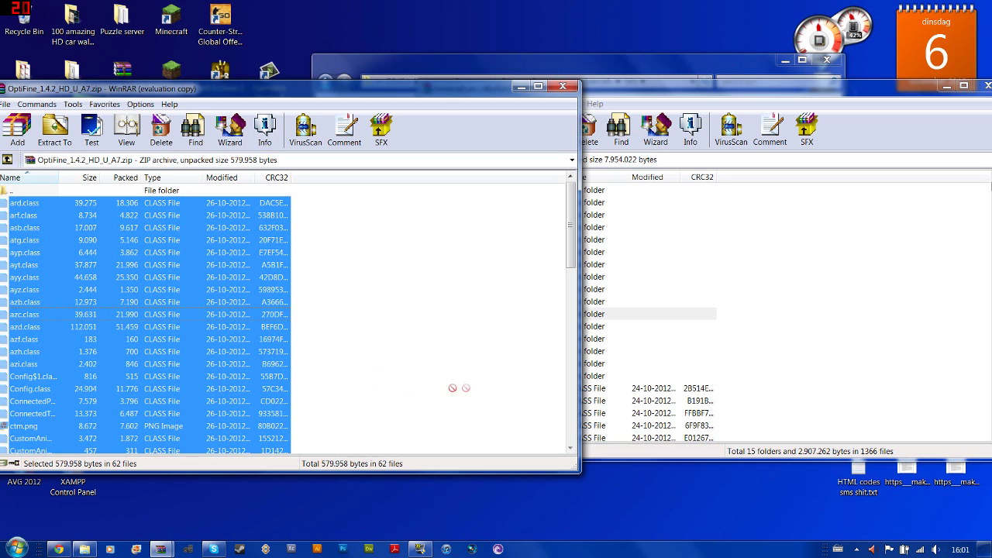
mouse_move(458, 387)
left_mouse_down()
mouse_move(752, 427)
mouse_move(714, 419)
left_mouse_up()
mouse_move(682, 351)
left_mouse_down()
mouse_move(628, 358)
mouse_move(606, 309)
mouse_move(673, 353)
mouse_move(629, 281)
mouse_move(594, 175)
mouse_move(659, 397)
mouse_move(689, 419)
left_mouse_up()
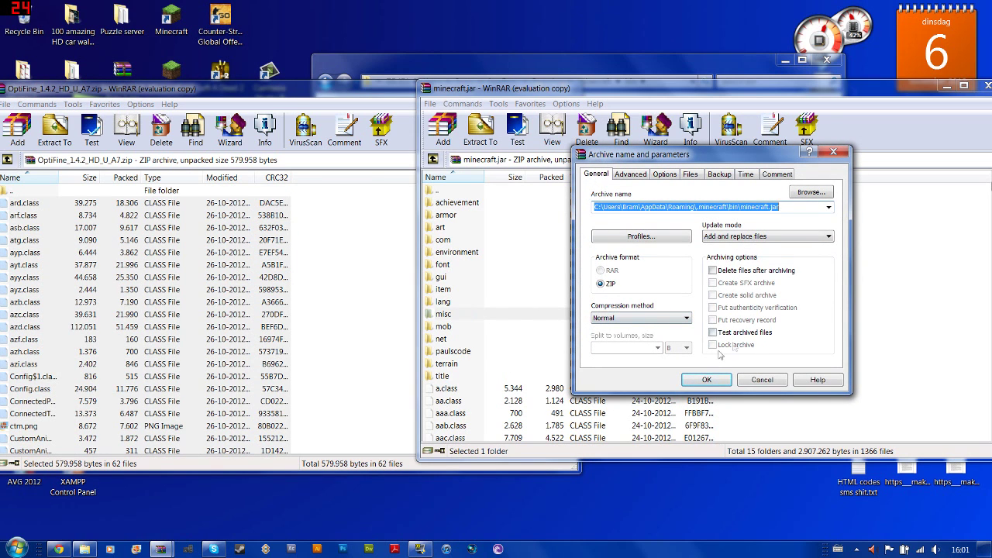
left_click(706, 380)
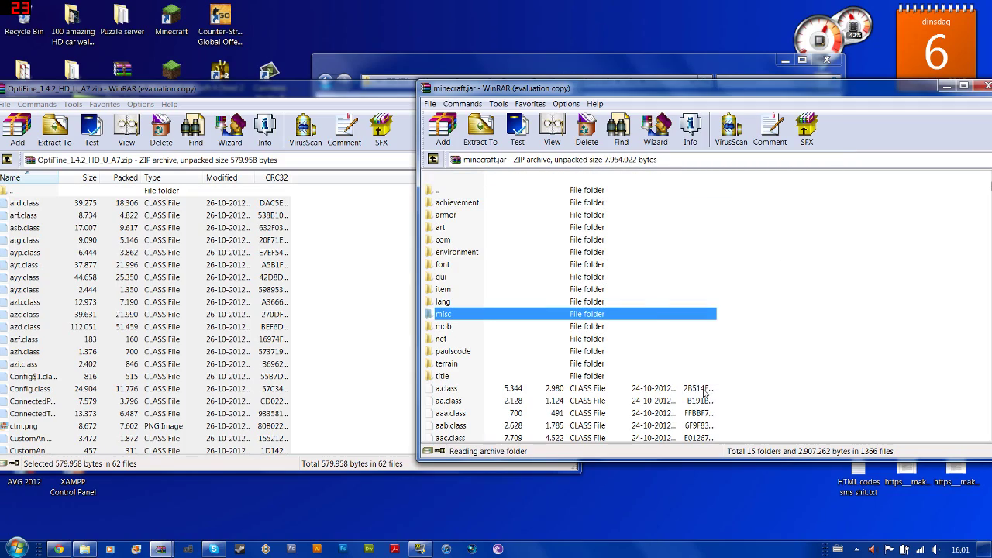
Close the OptiFine and minecraft.jar archives and the bin folder, then launch Minecraft.
left_click(356, 87)
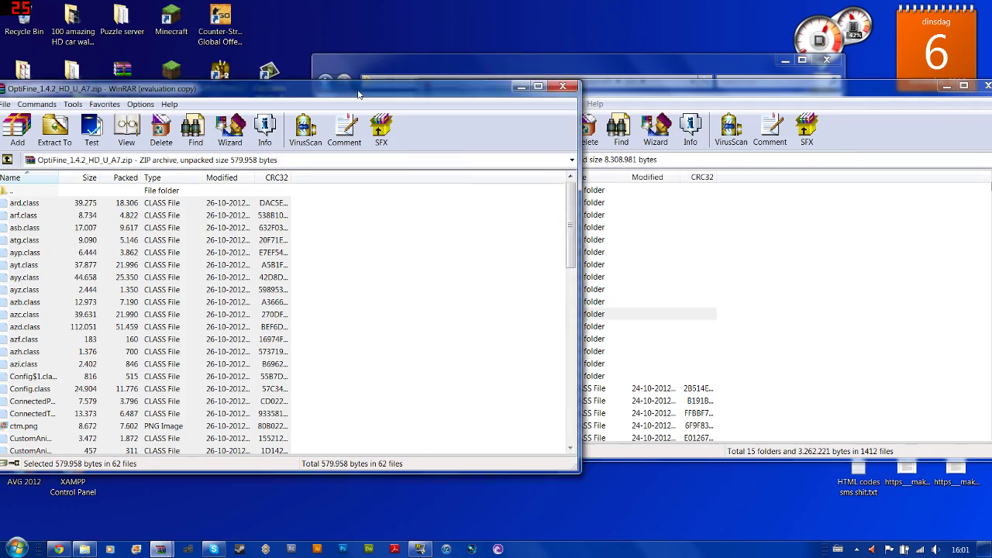
double_click(551, 85)
left_click(975, 7)
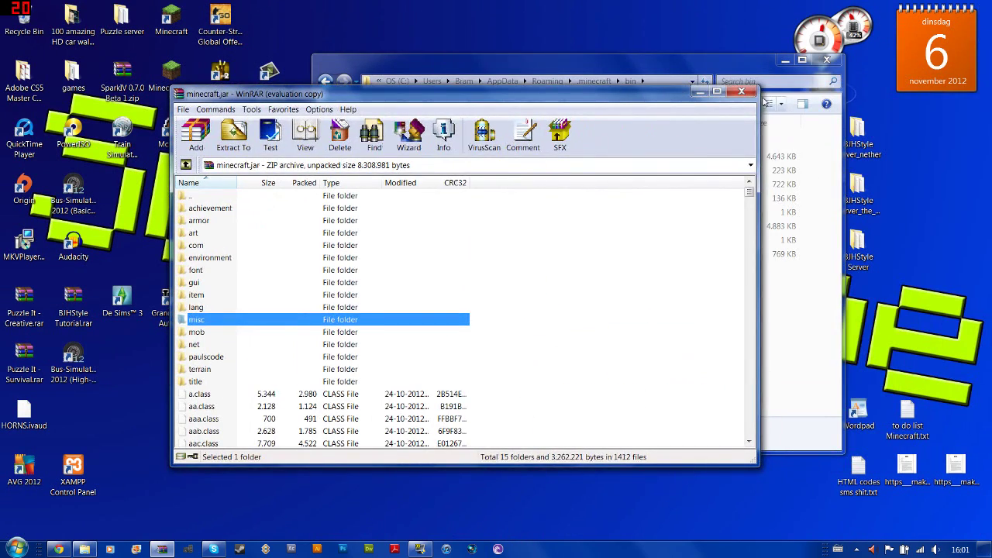
left_click(741, 91)
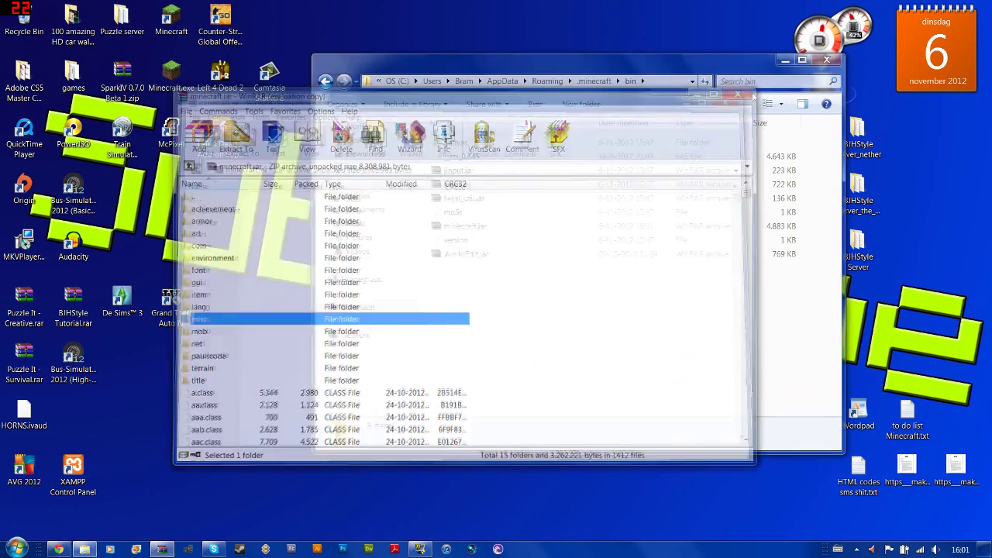
left_click(826, 60)
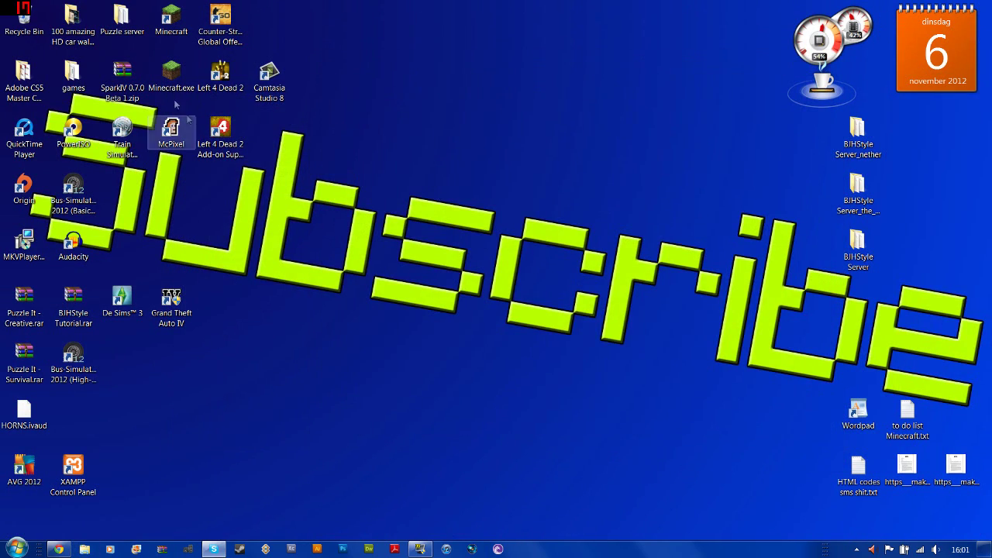
double_click(172, 73)
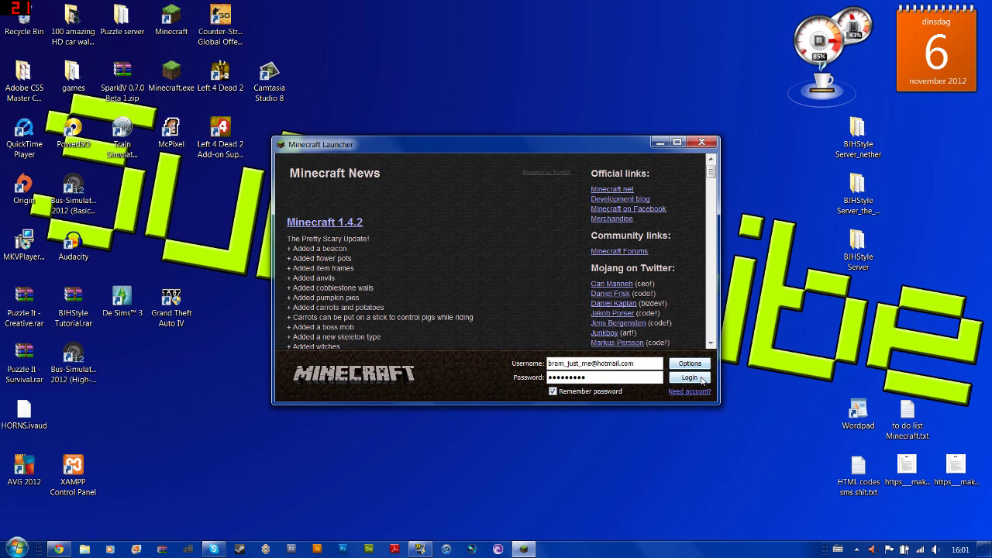
Log in to the Minecraft launcher and go to the Singleplayer world list.
left_click(689, 379)
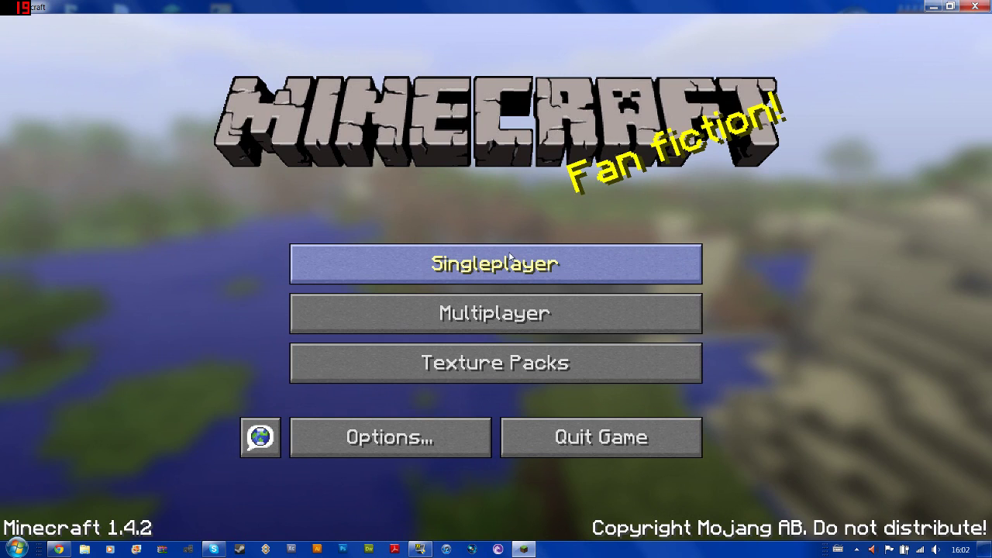
left_click(509, 258)
Load the New World save and pause on the Game menu.
double_click(393, 111)
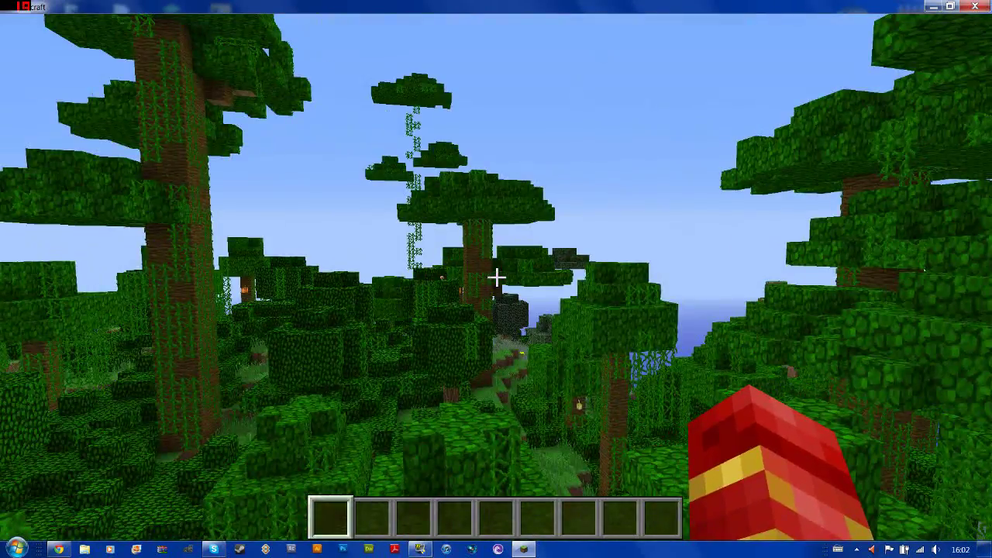
key("Escape")
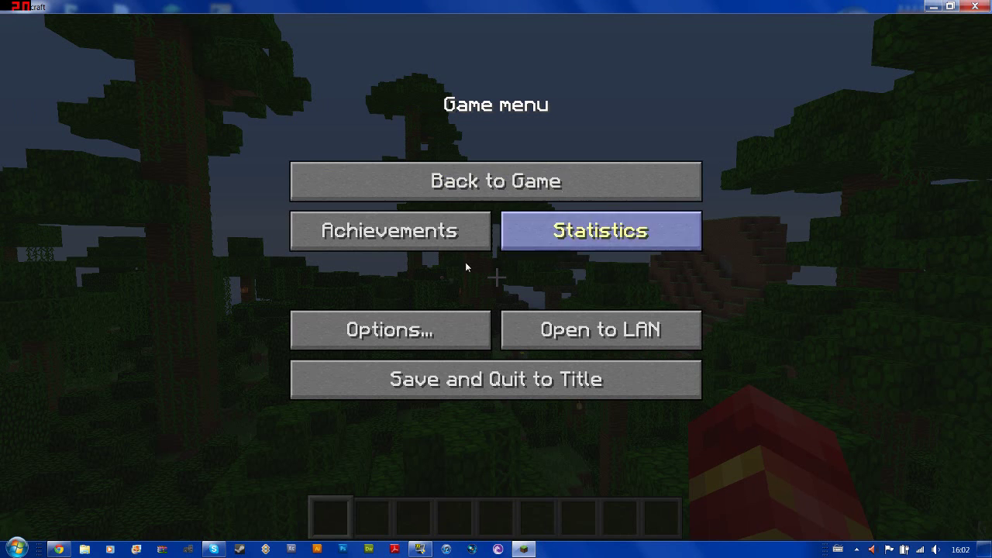
In Video Settings, turn Smooth Lighting OFF and lower Render Distance from Normal +96.
left_click(409, 318)
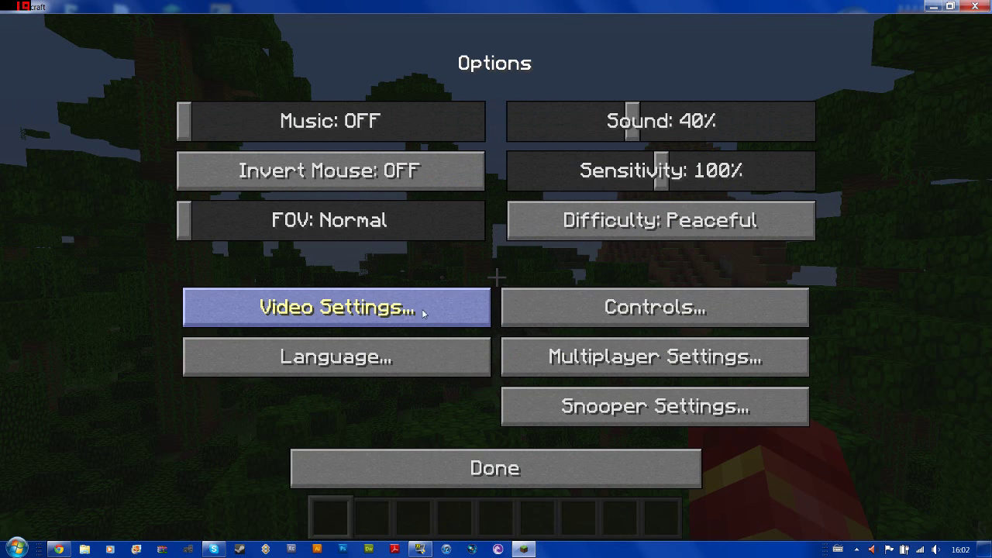
left_click(400, 314)
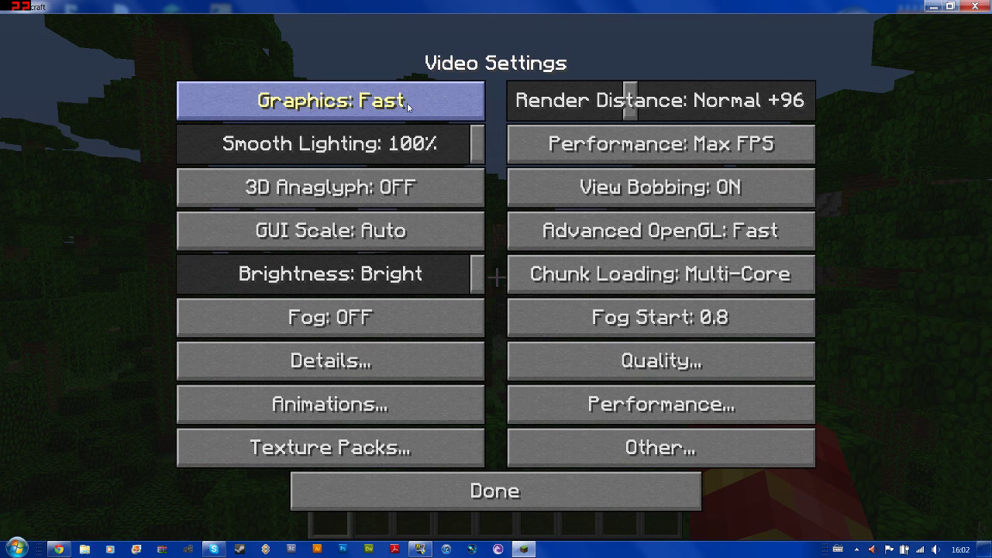
left_click(262, 143)
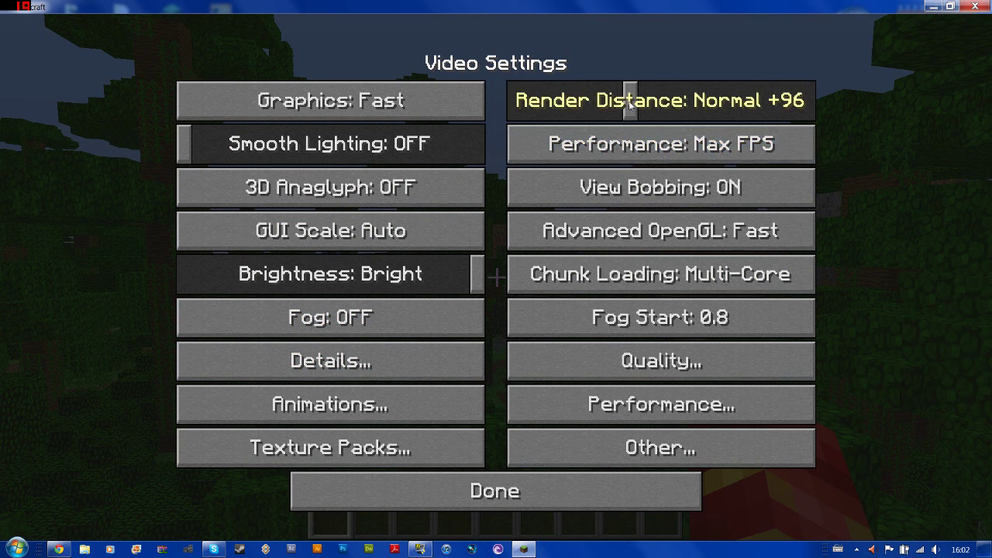
left_click_drag(629, 101, 510, 105)
mouse_move(510, 104)
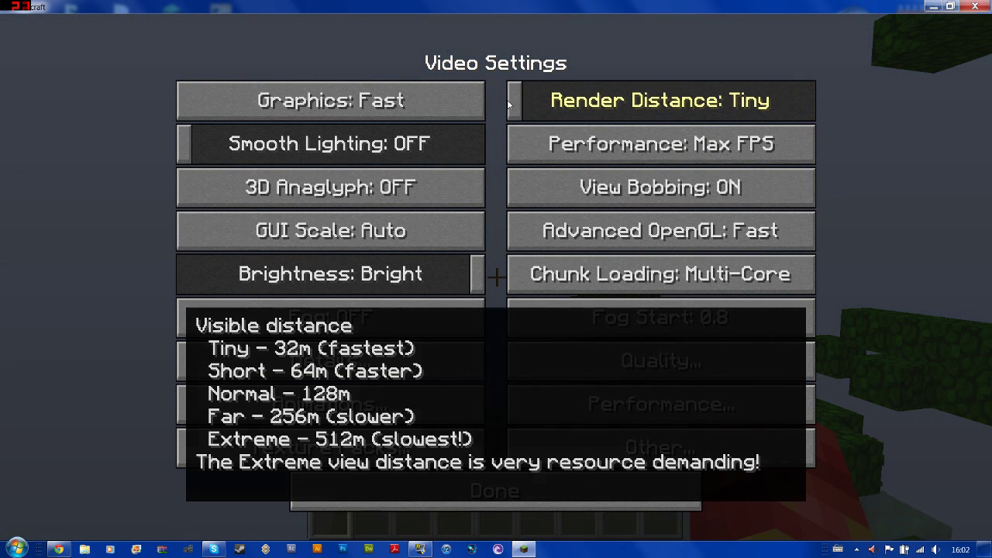
left_click_drag(510, 104, 578, 105)
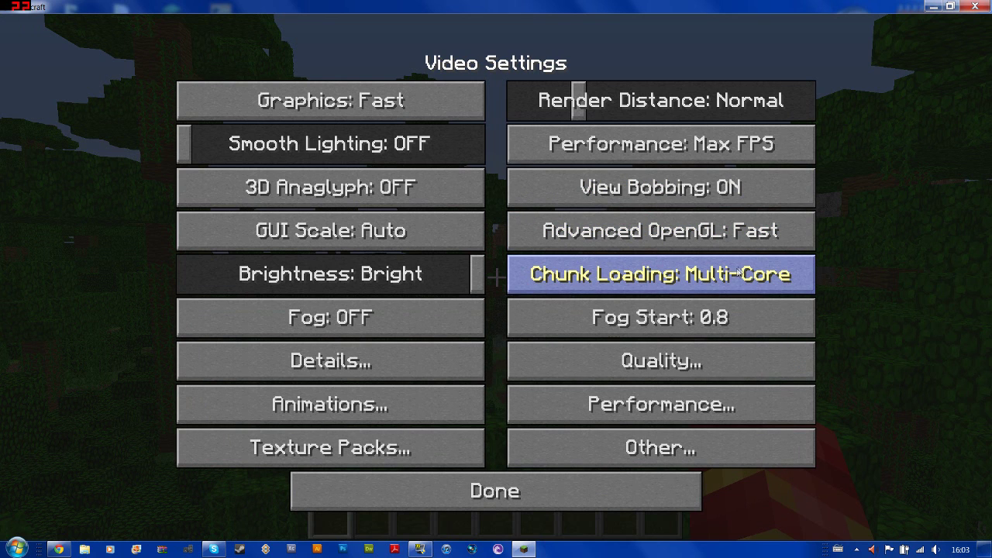
mouse_move(758, 273)
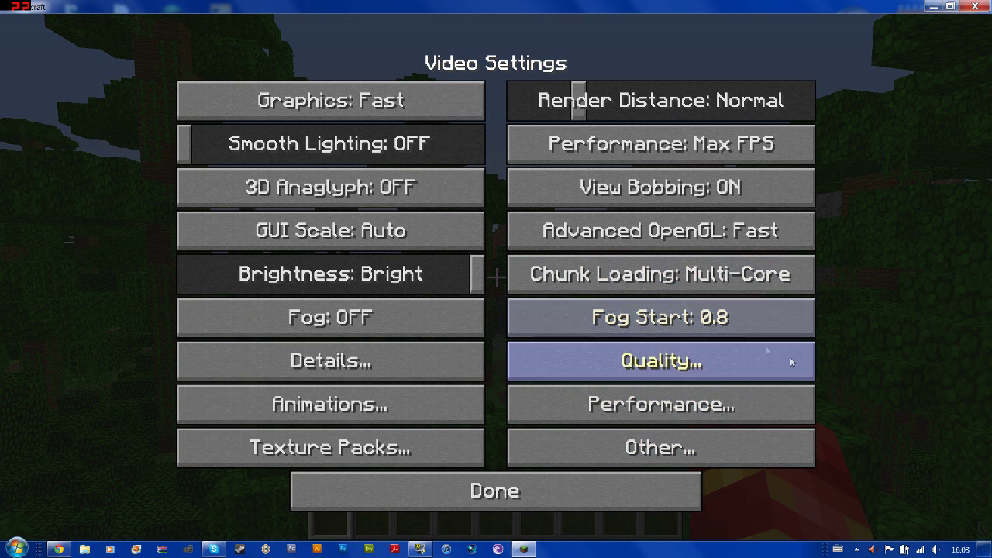
left_click(396, 366)
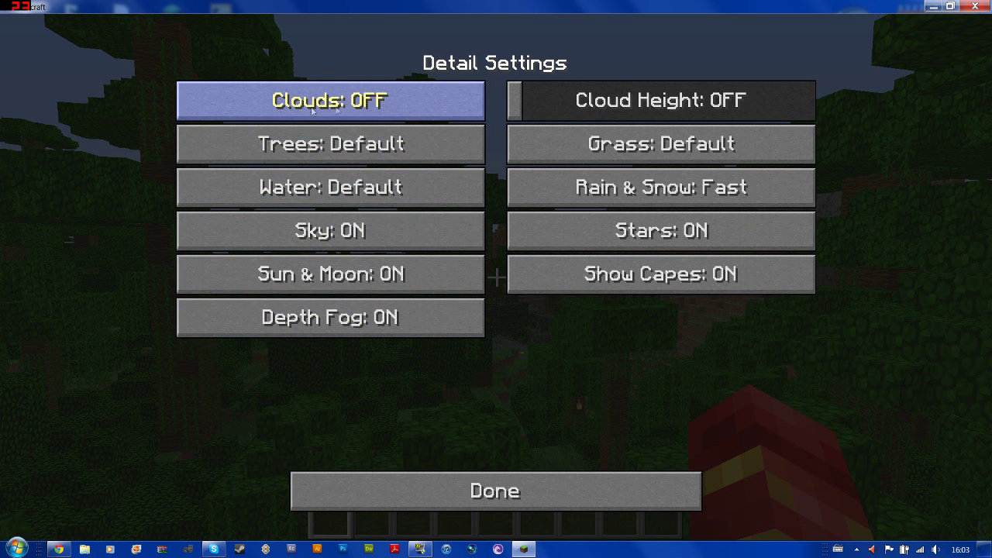
Set Trees, Water and Grass to Fast and Sky OFF in Detail Settings.
left_click(373, 143)
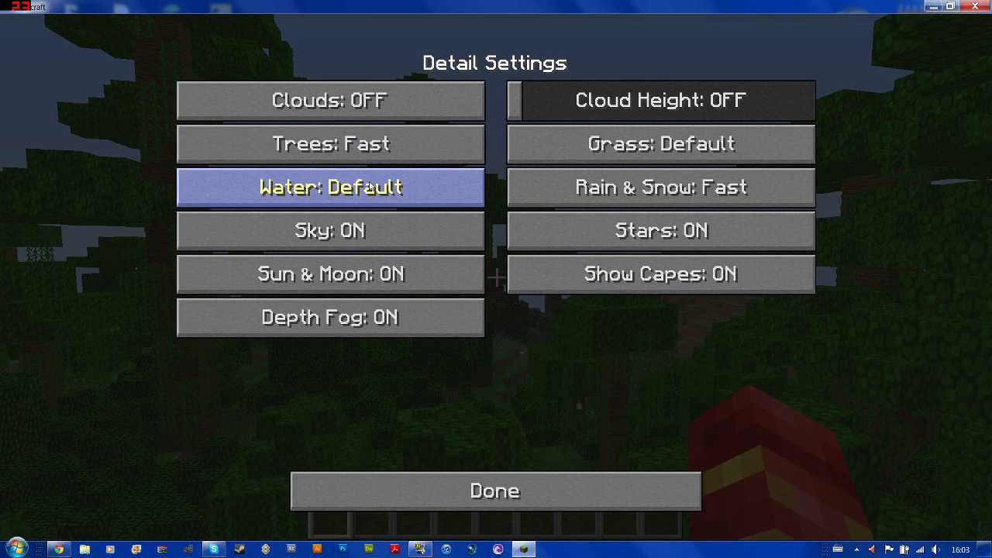
left_click(366, 191)
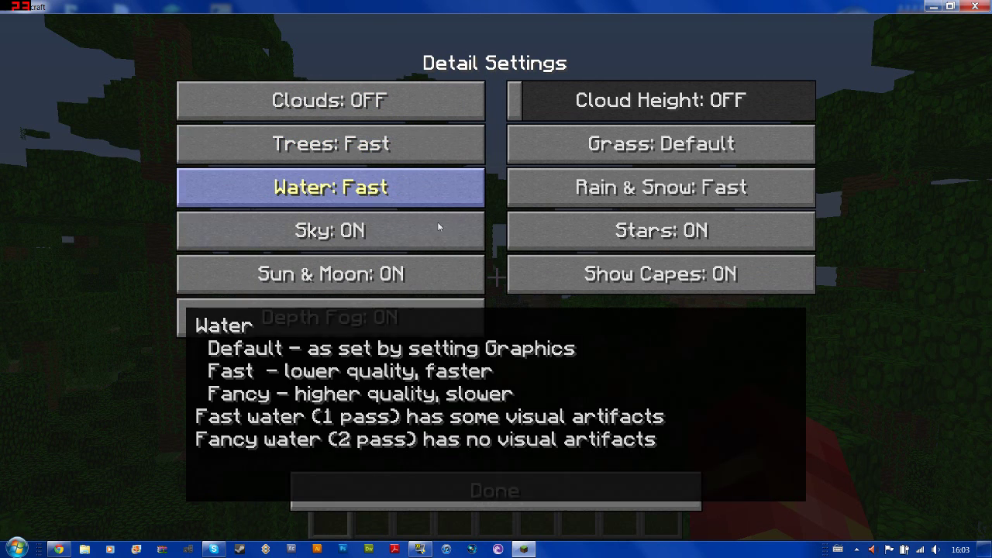
left_click(388, 241)
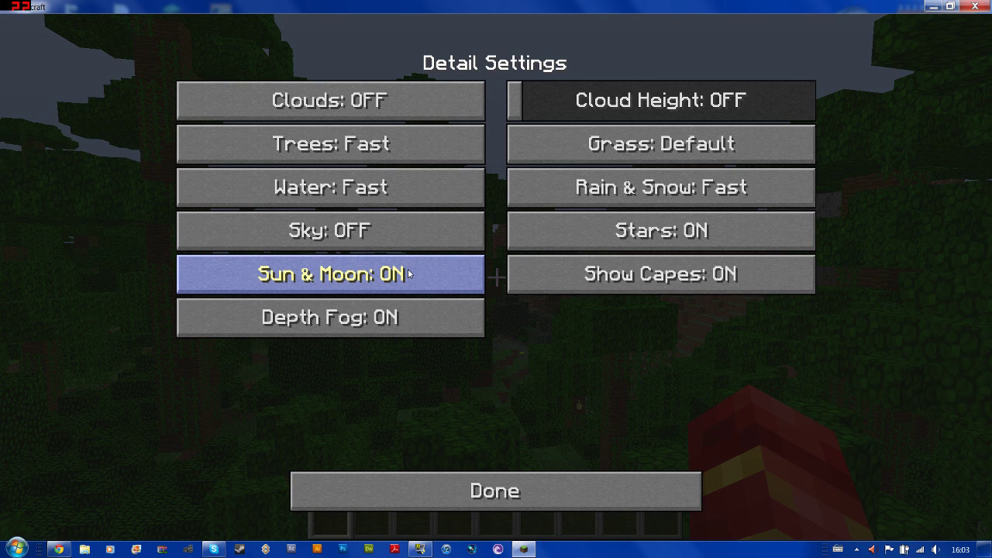
left_click(719, 149)
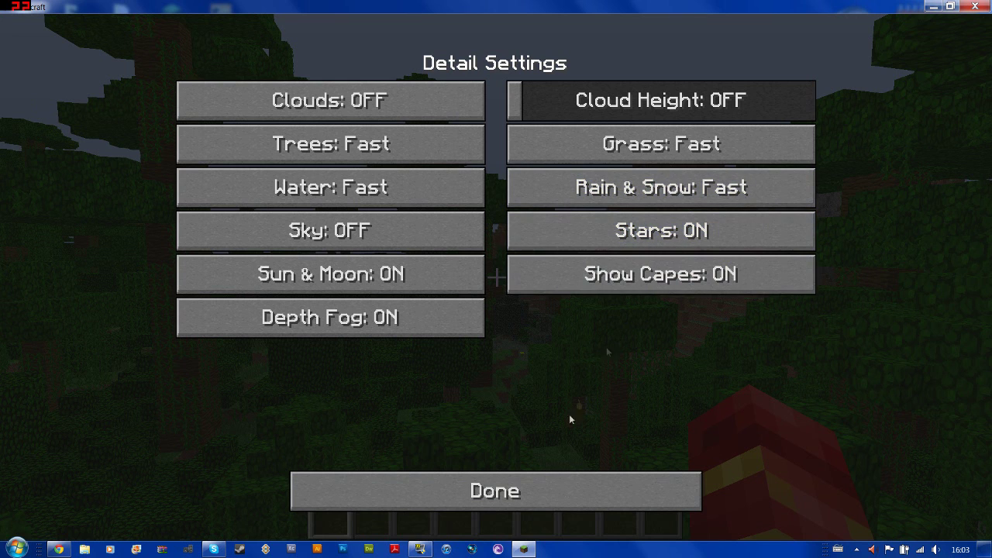
left_click(530, 498)
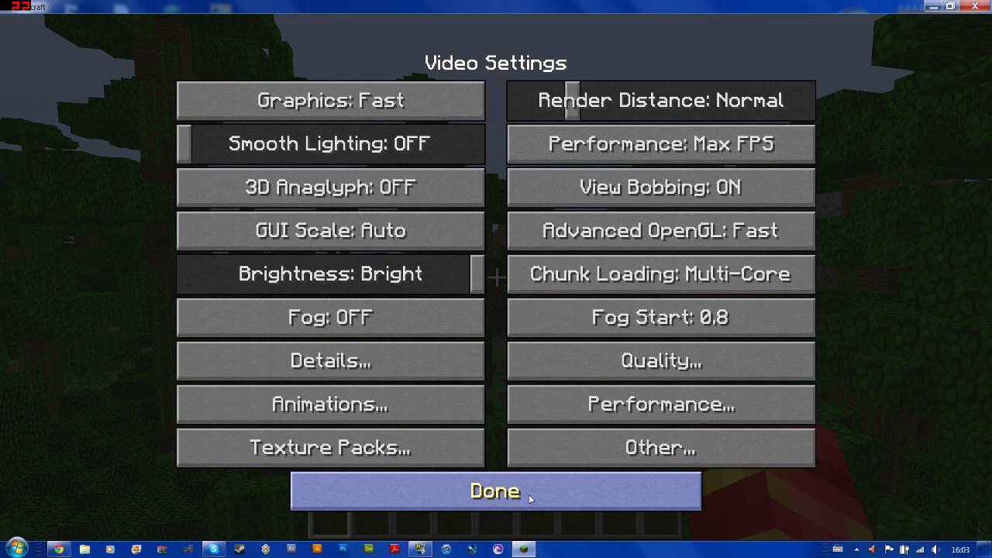
In Animation Settings, turn off Redstone, Flame and Void Particles, and set Particles to Decreased.
left_click(333, 405)
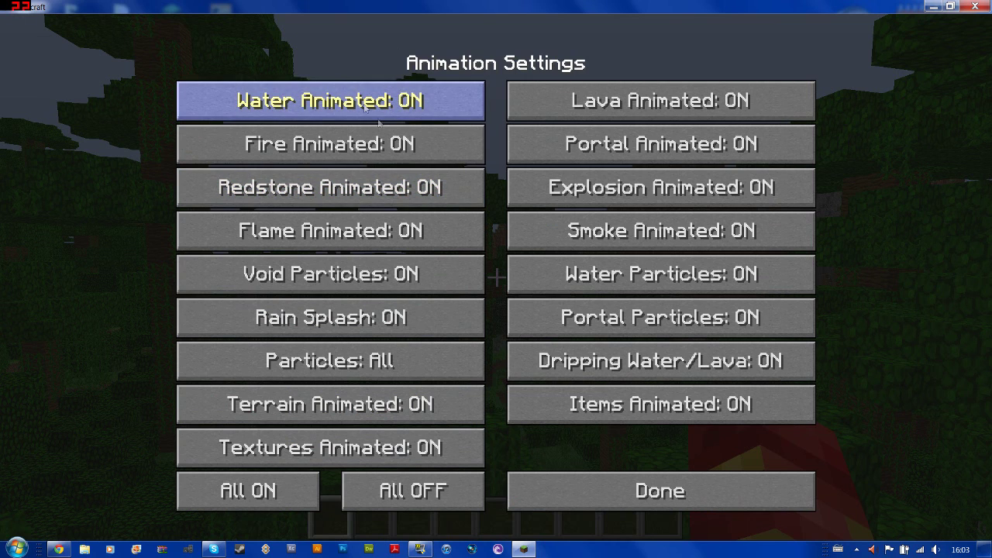
left_click(382, 186)
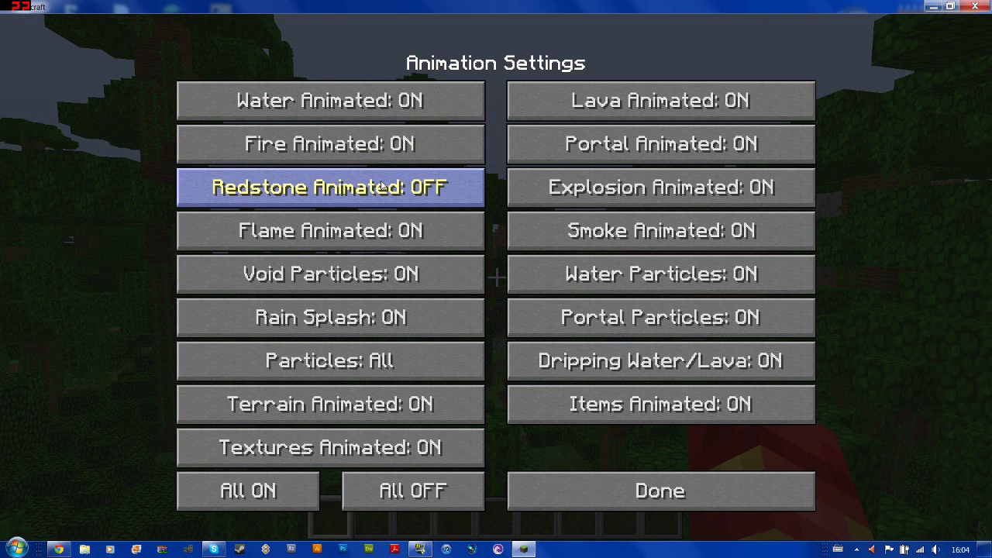
left_click(380, 233)
left_click(355, 273)
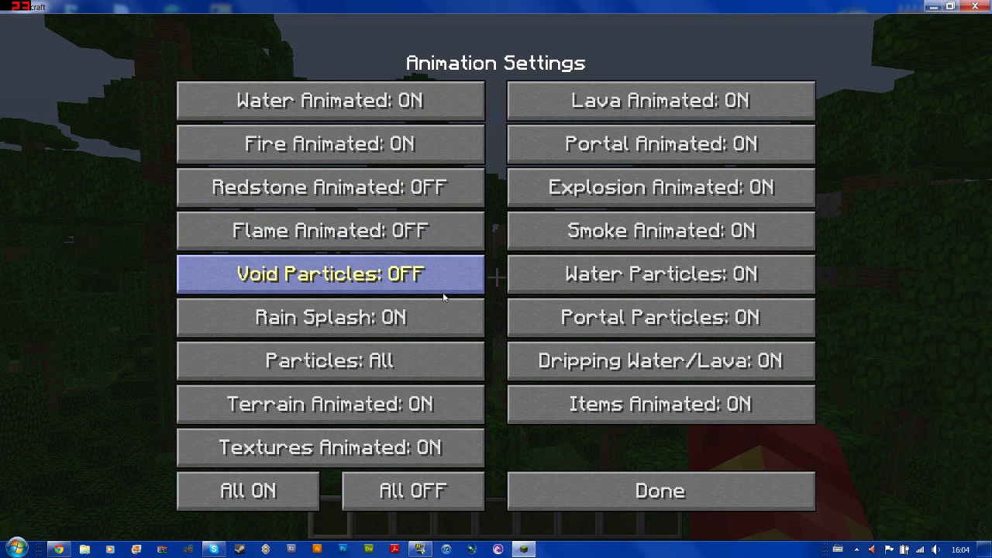
left_click(355, 366)
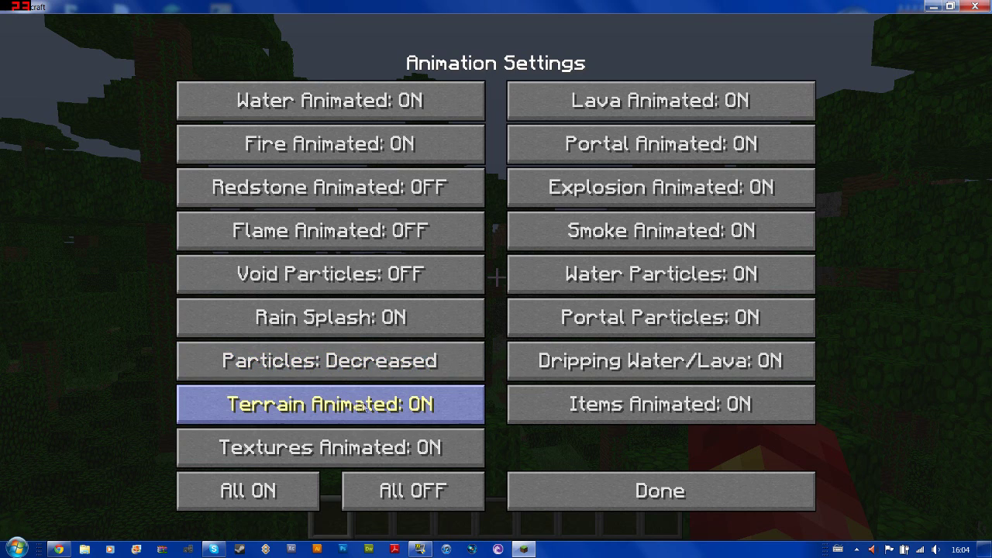
Turn off Terrain, Explosion and Smoke animations plus Water and Portal Particles.
left_click(384, 412)
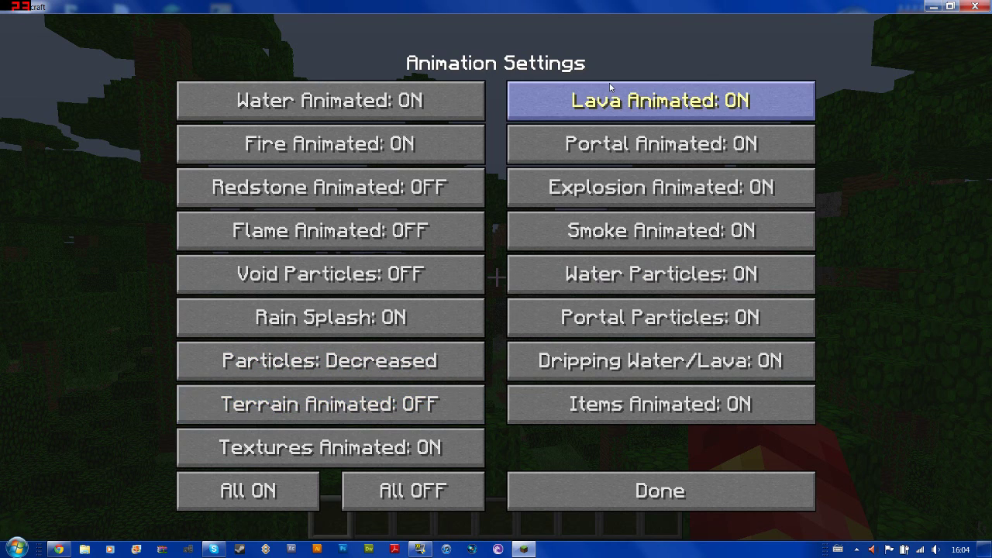
left_click(668, 193)
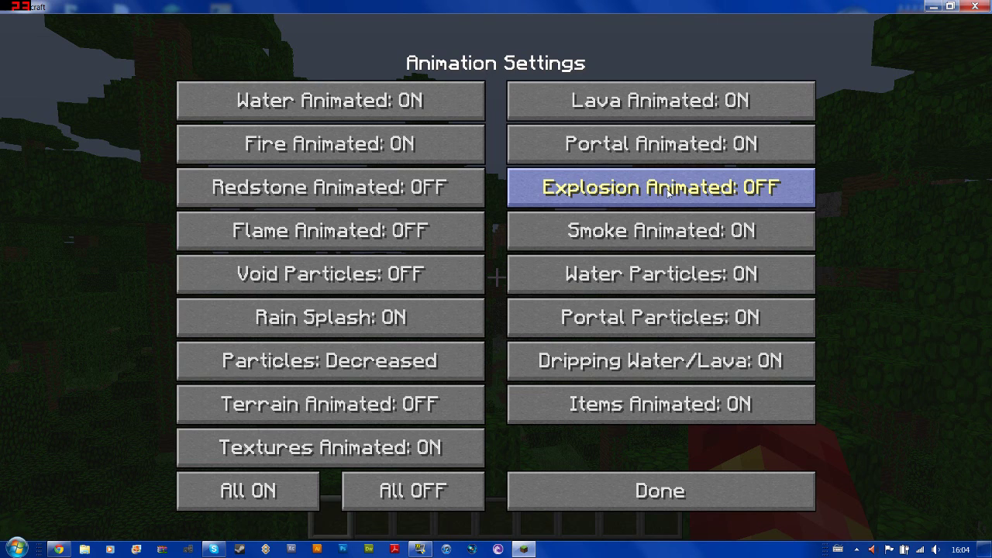
left_click(648, 233)
left_click(641, 265)
left_click(632, 311)
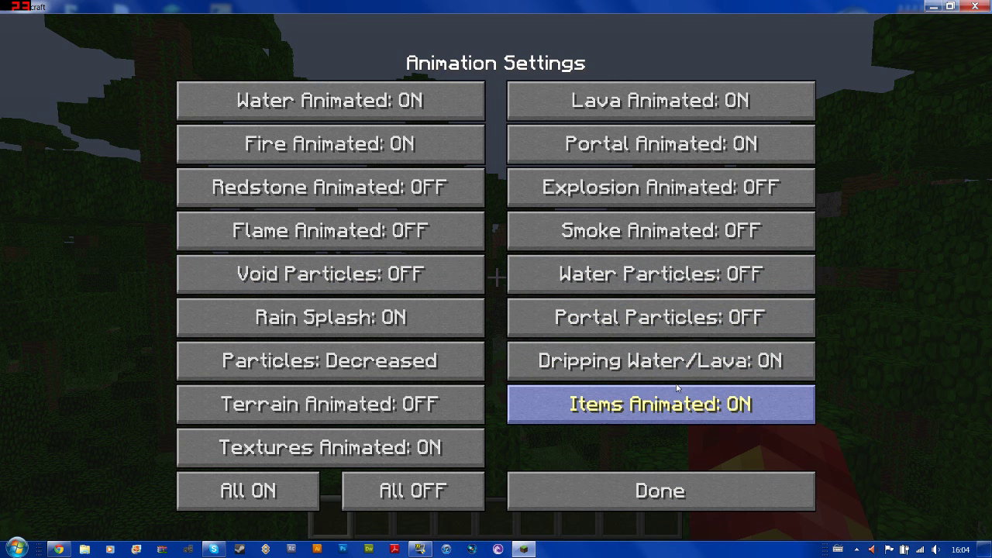
In Quality settings, switch Clear Water and Random Mobs OFF, keeping Connected Textures on Fast.
left_click(670, 496)
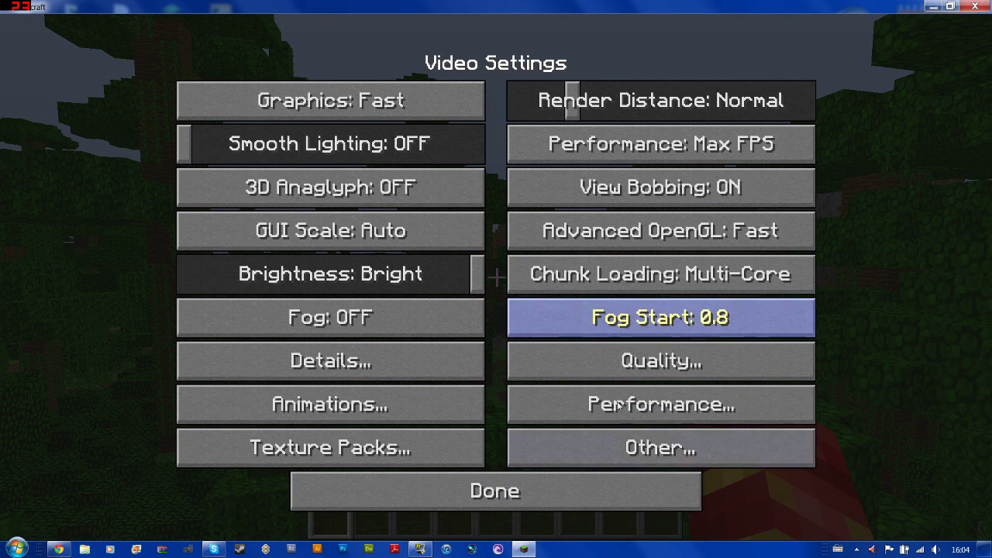
left_click(612, 369)
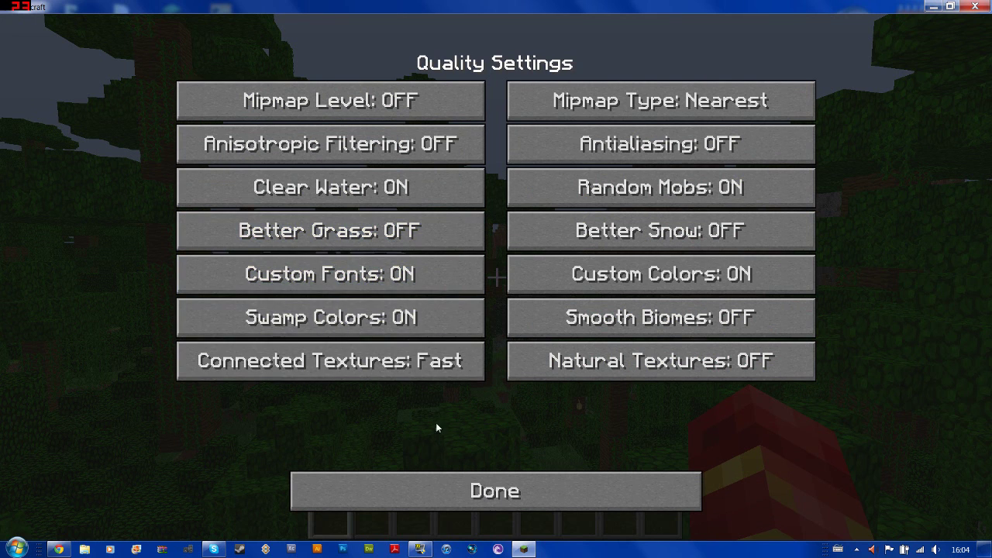
left_click(339, 198)
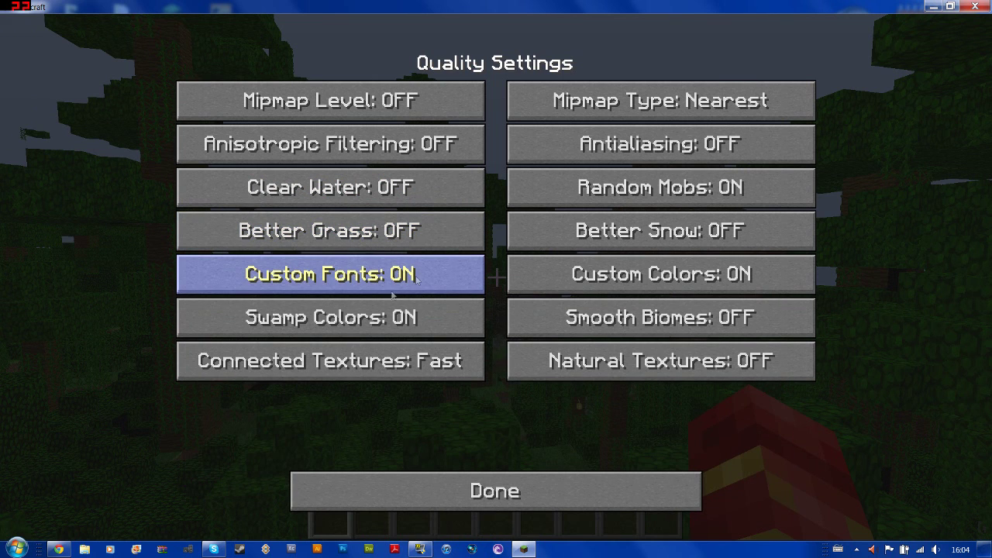
left_click(302, 369)
left_click(357, 369)
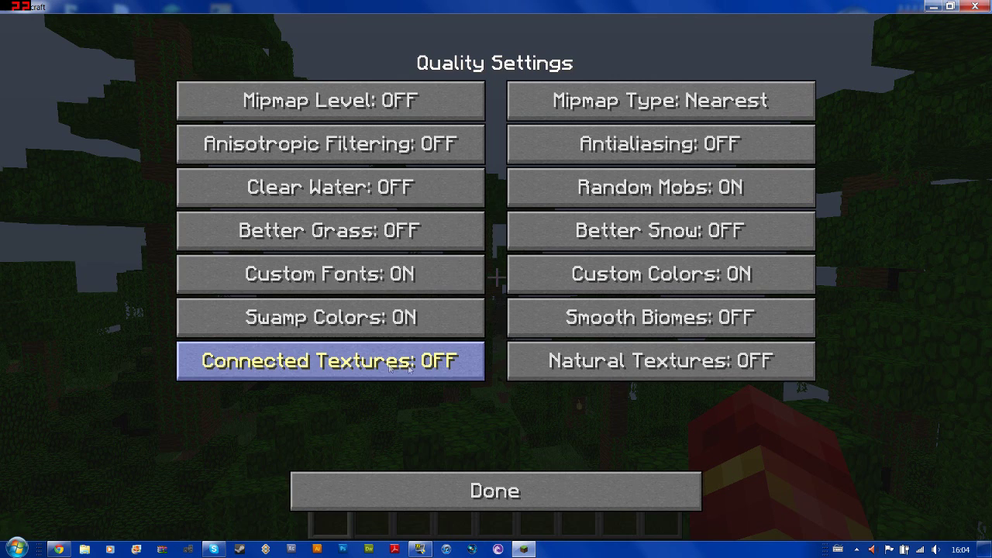
left_click(409, 370)
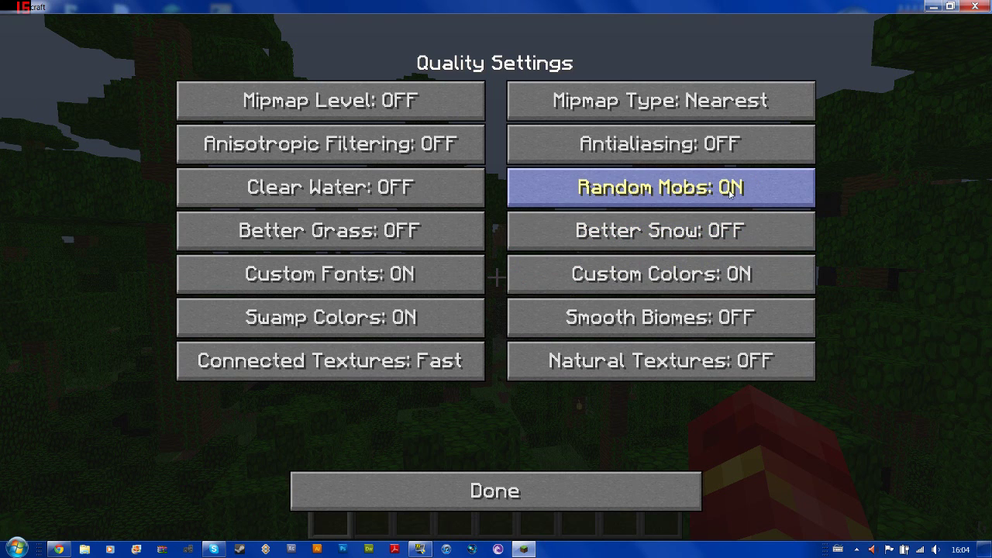
left_click(730, 192)
Review the Performance settings, leaving Smooth World ON, then go to Other settings.
left_click(481, 481)
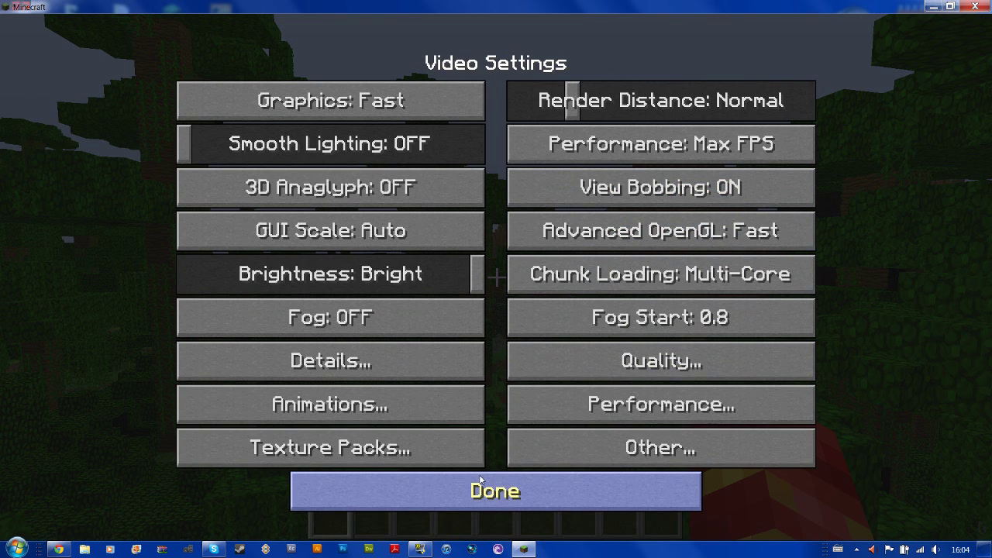
left_click(617, 405)
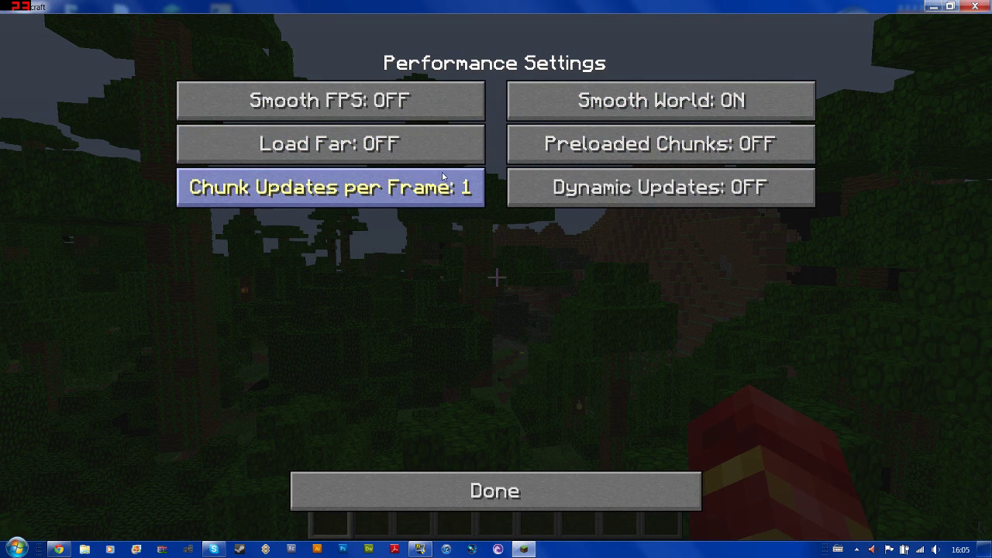
left_click(550, 504)
left_click(617, 455)
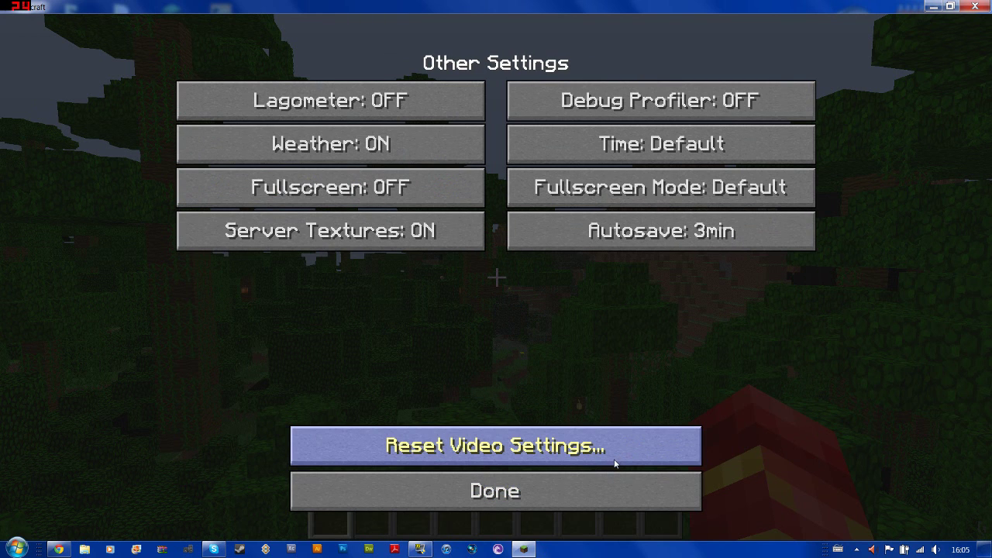
Set Autosave to 30min and Fullscreen Mode to 1680x1050 in Other Settings.
left_click(690, 245)
left_click(692, 246)
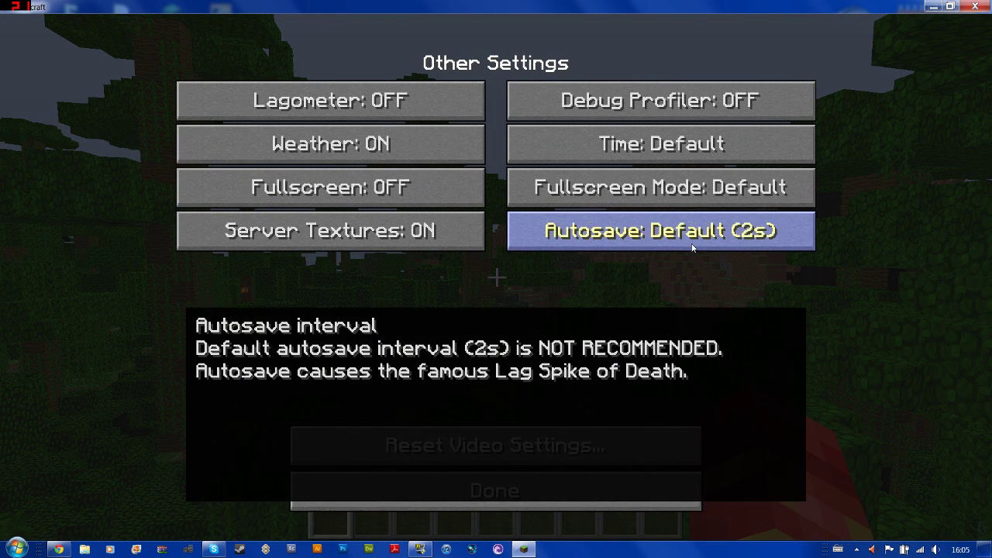
left_click(692, 248)
left_click(693, 247)
left_click(653, 230)
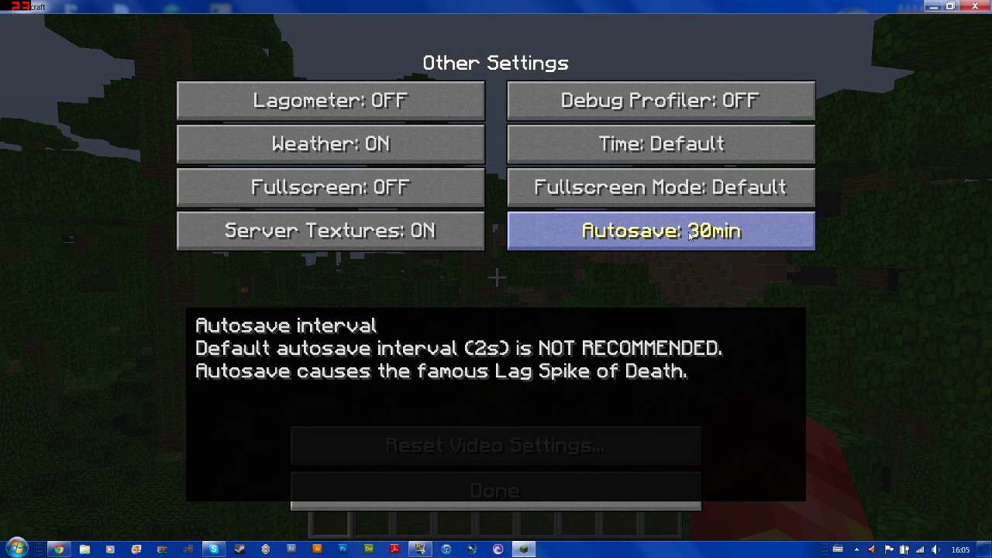
left_click(650, 188)
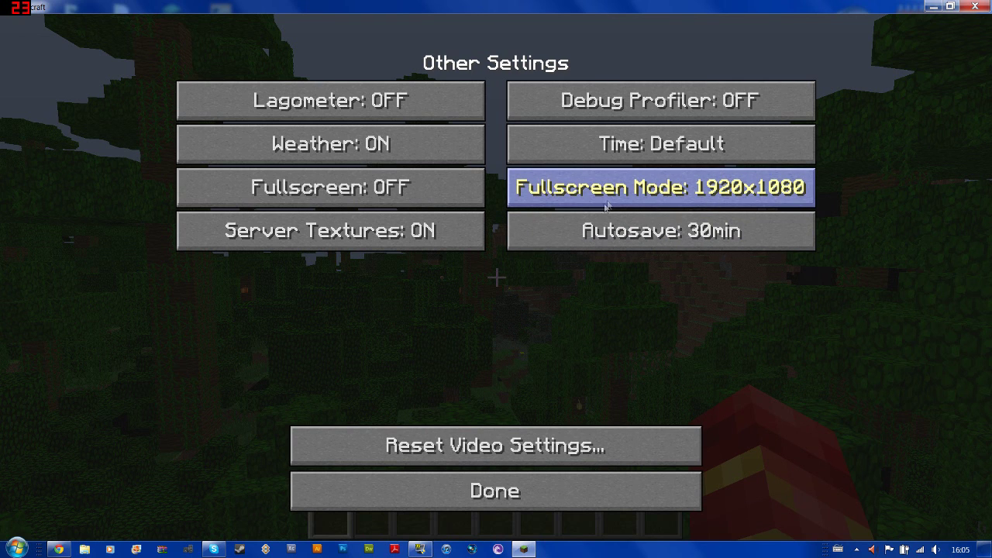
left_click(692, 196)
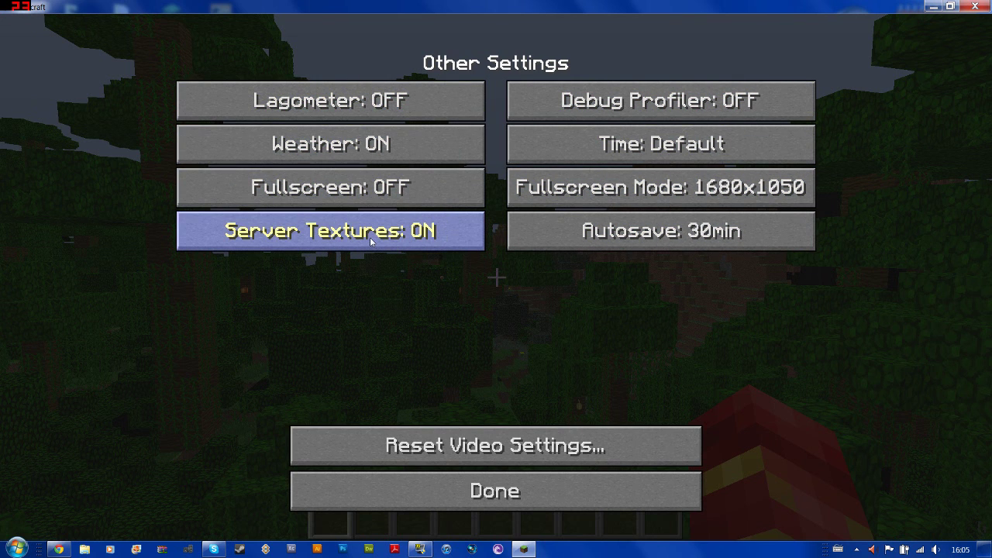
Close Video Settings and Options to return to the Game menu.
left_click(539, 491)
left_click(541, 477)
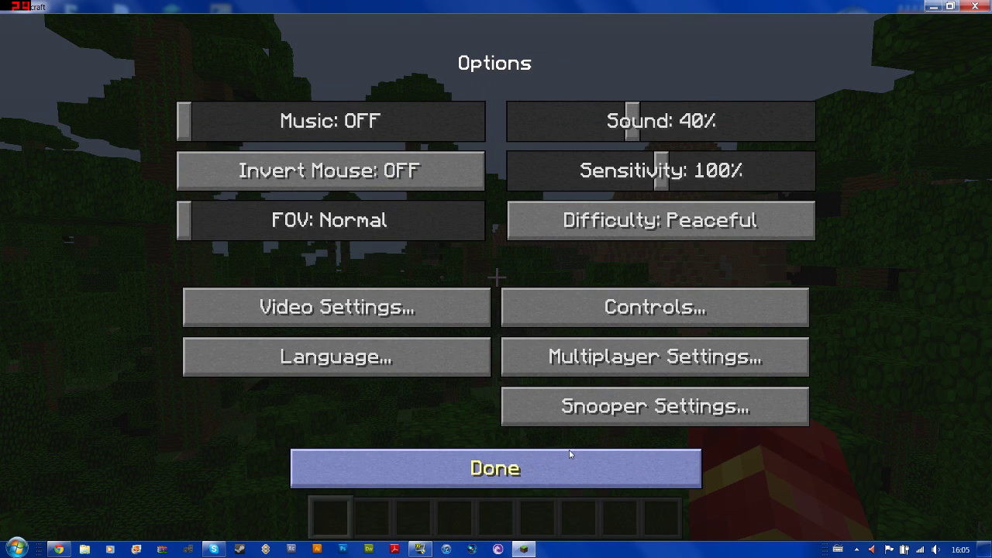
left_click(561, 450)
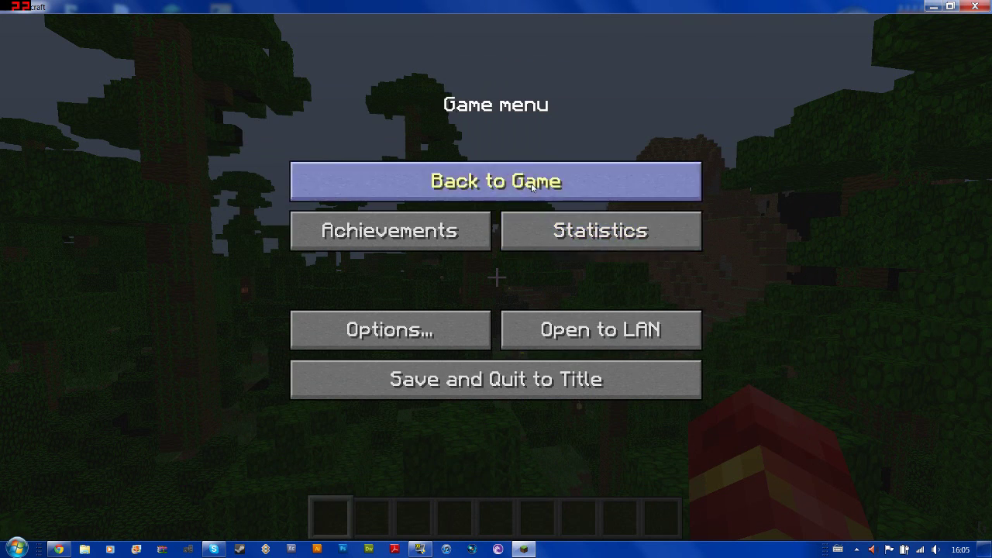
Choose Back to Game to resume playing in the jungle world.
left_click(508, 180)
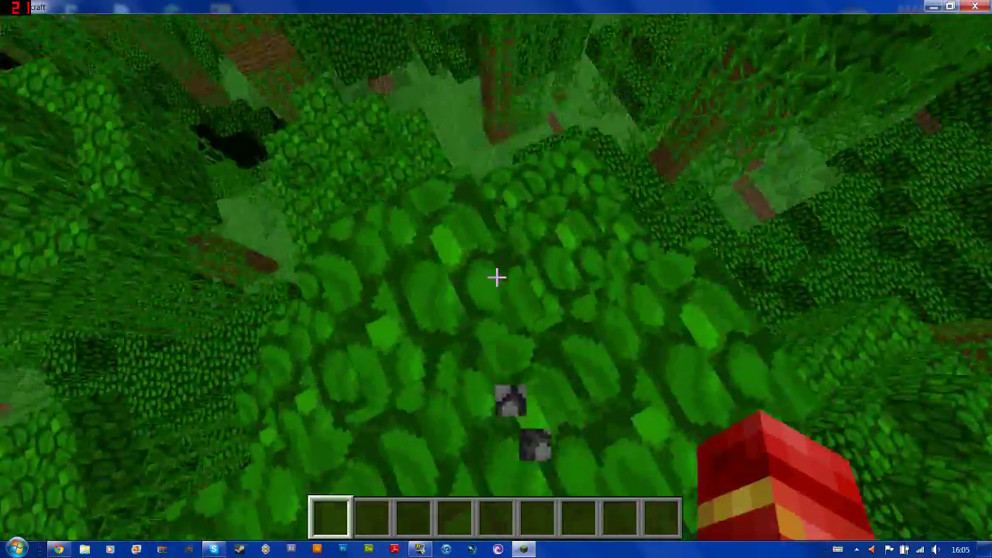